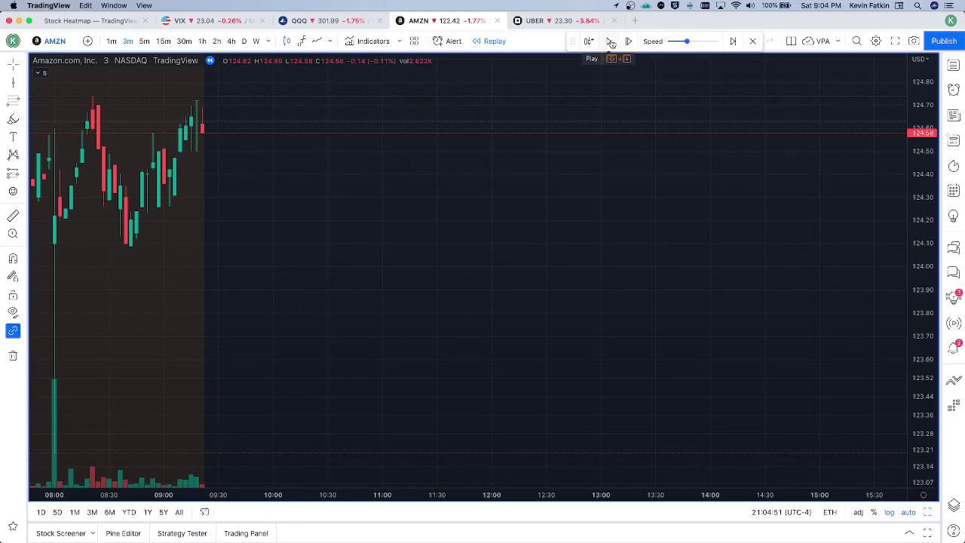
Play the AMZN 3-minute replay for 07/22/22 through the market open, stopping at about 10:27 and again at about 10:39.
{"action": "left_click", "coordinate": [610, 41]}
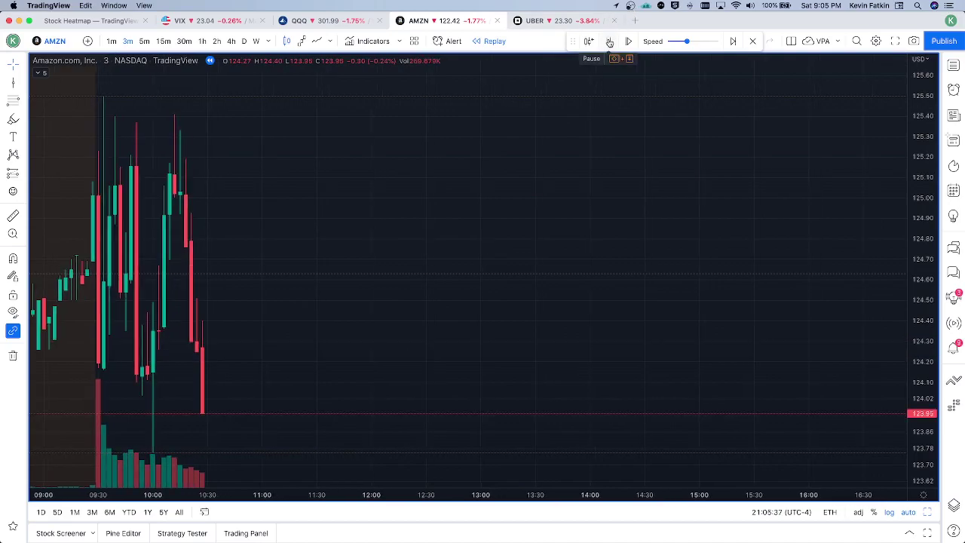
{"action": "left_click", "coordinate": [609, 41]}
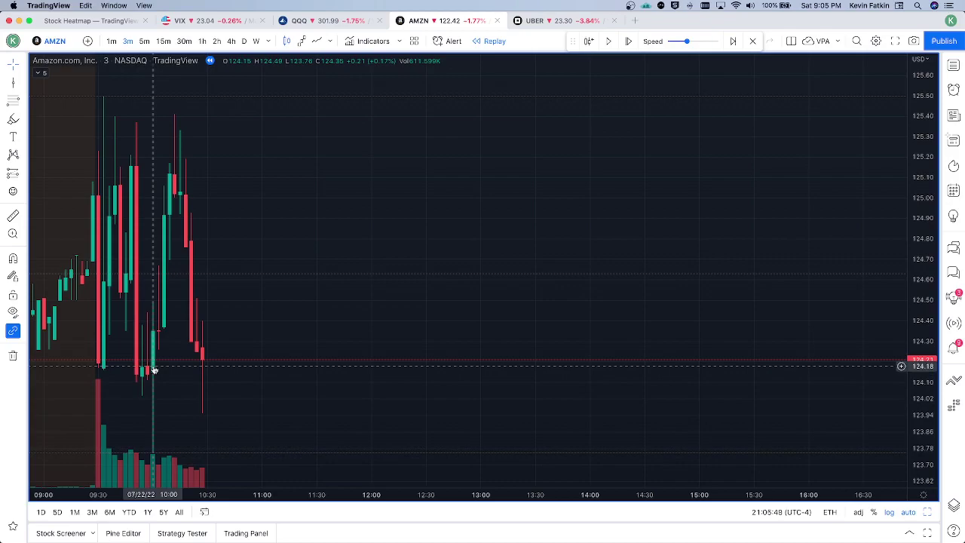
{"action": "left_click", "coordinate": [609, 42]}
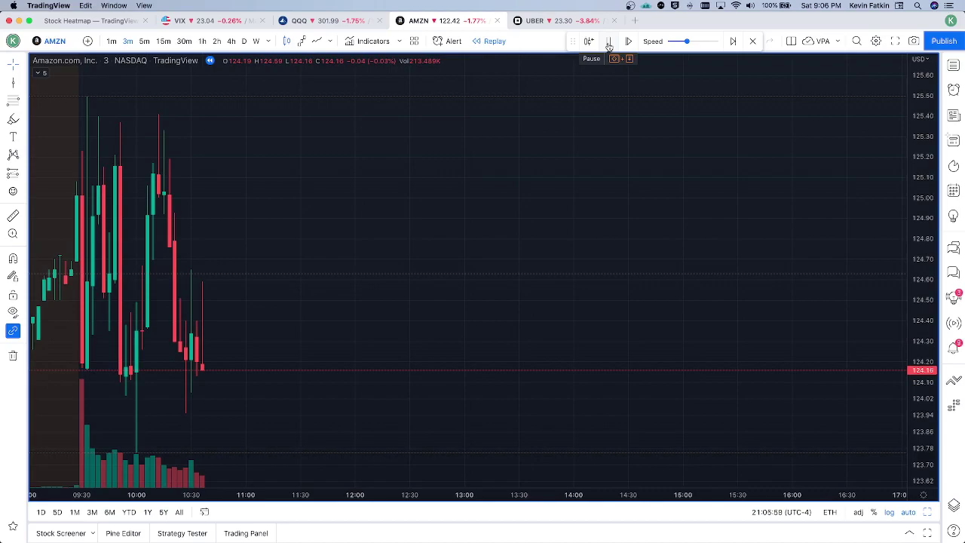
{"action": "left_click", "coordinate": [608, 44]}
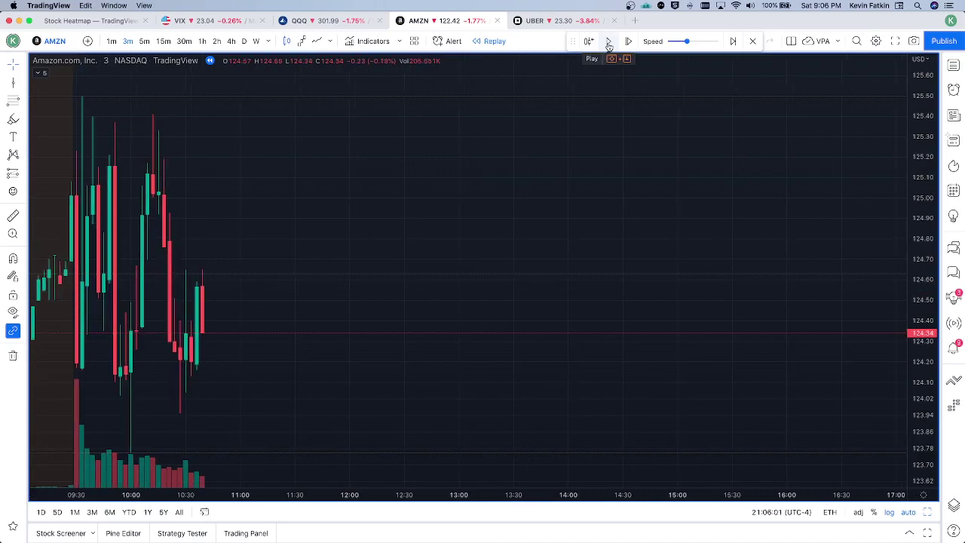
Check the market net flow in Chrome's Options Market Summary and advance the AMZN replay in TradingView past 10:45 with more chart history shown.
{"action": "key", "text": "super+Tab"}
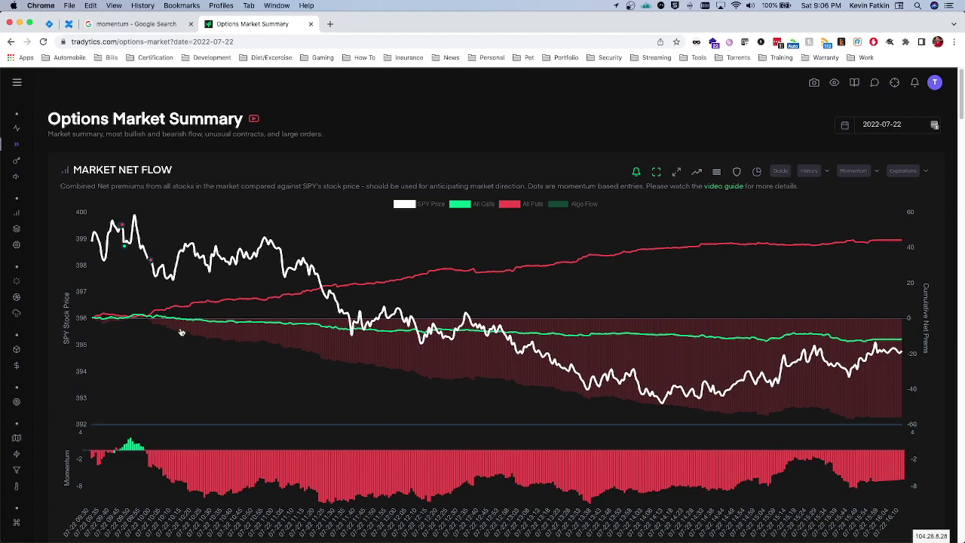
{"action": "key", "text": "super+Tab"}
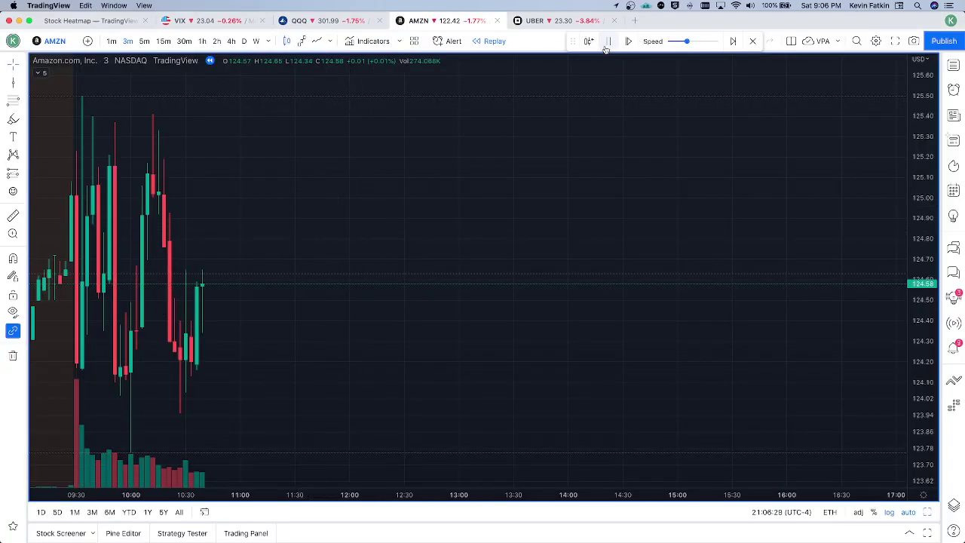
{"action": "left_click", "coordinate": [607, 43]}
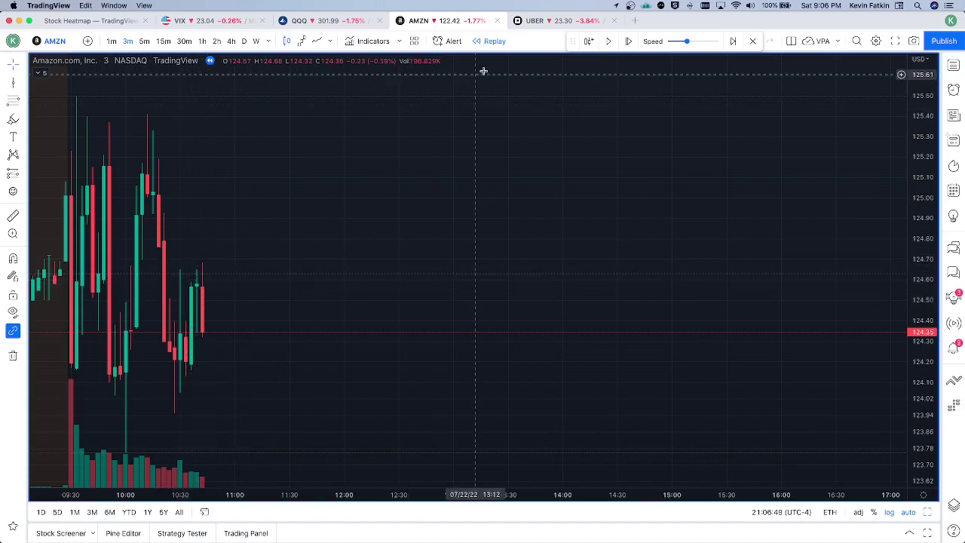
{"action": "left_click", "coordinate": [606, 43]}
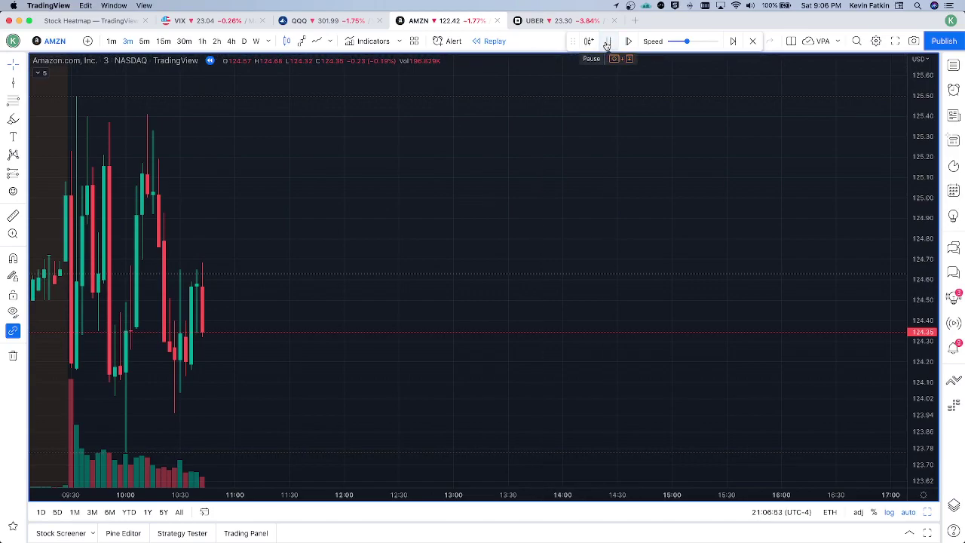
{"action": "scroll", "coordinate": [550, 329], "scroll_direction": "down", "scroll_amount": 3}
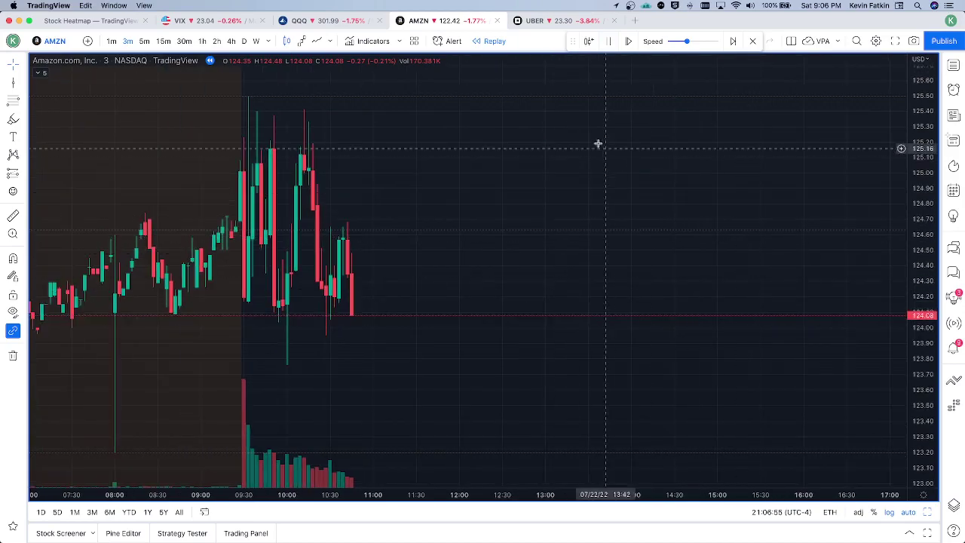
{"action": "left_click", "coordinate": [608, 41]}
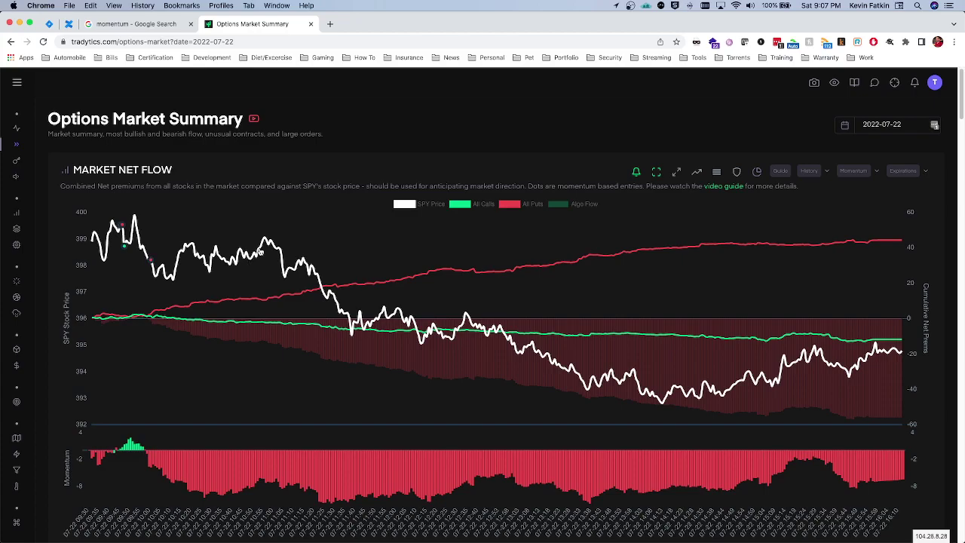
Return to TradingView and advance the AMZN replay in stages, stopping at about 10:57, 11:03 and 11:15.
{"action": "key", "text": "super+Tab"}
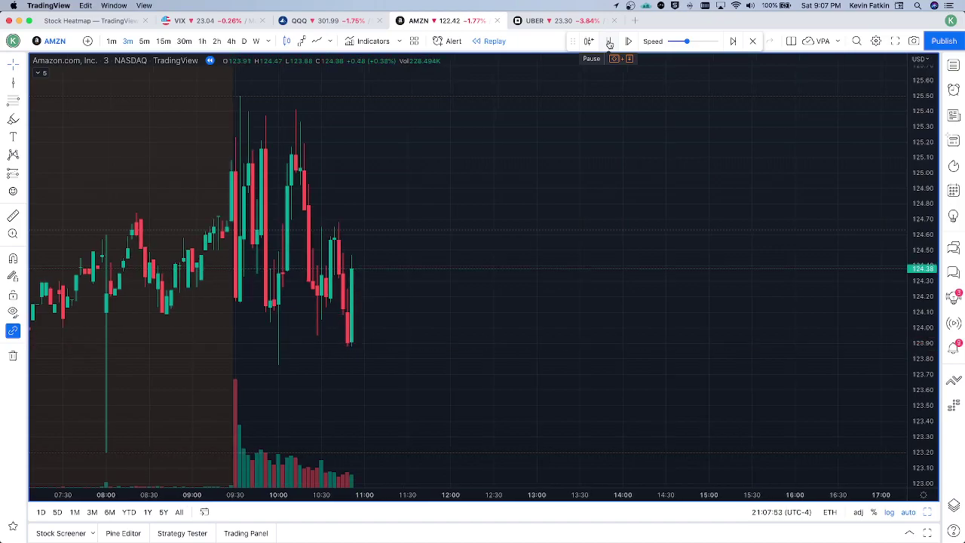
{"action": "left_click", "coordinate": [609, 42]}
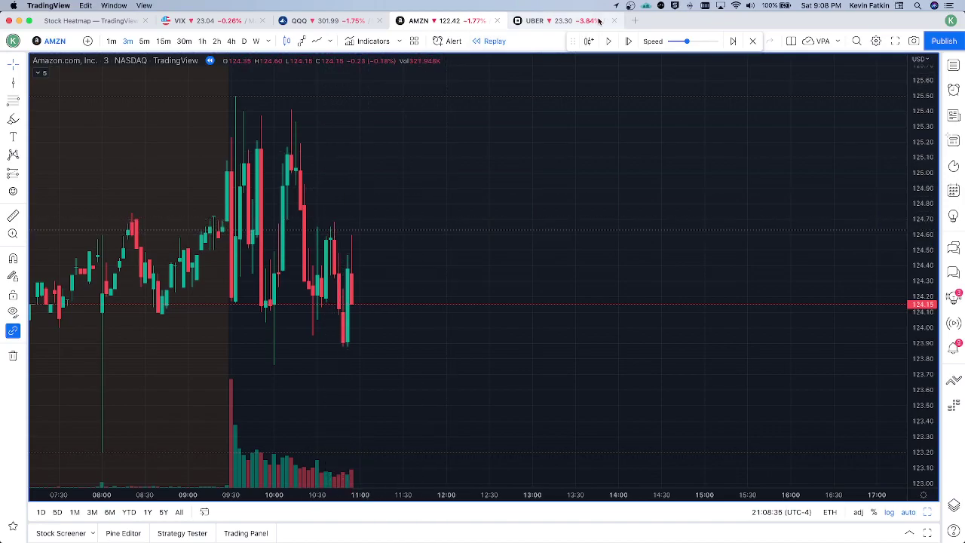
{"action": "left_click", "coordinate": [610, 41]}
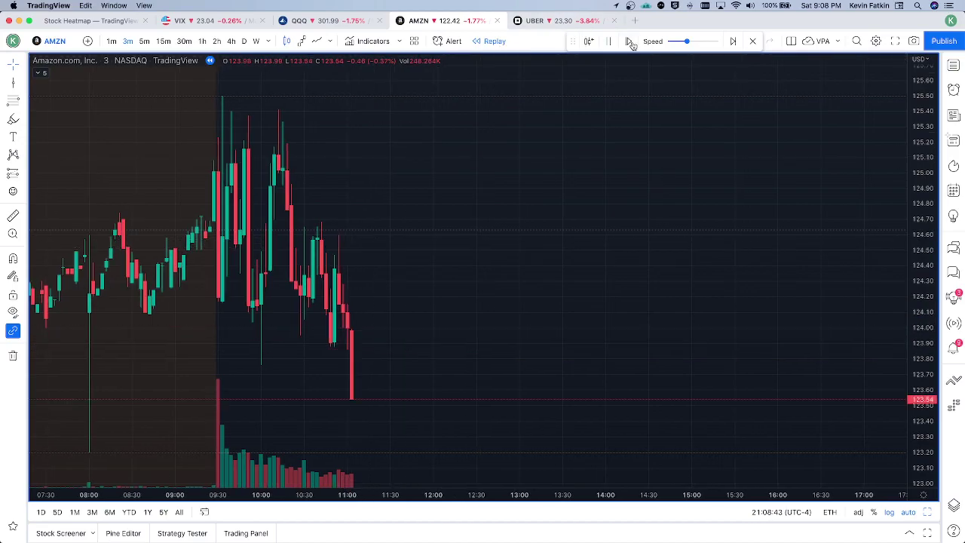
{"action": "left_click", "coordinate": [607, 42]}
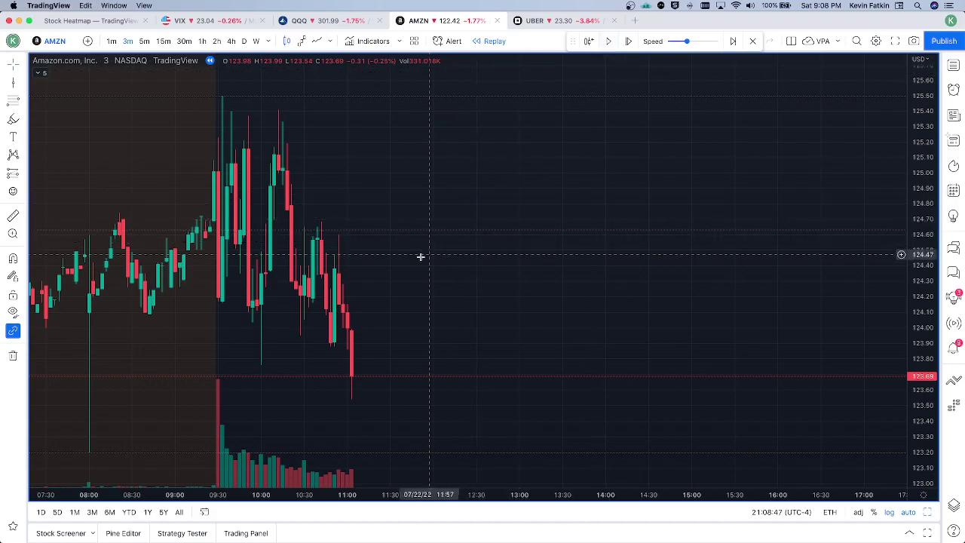
{"action": "left_click", "coordinate": [609, 45]}
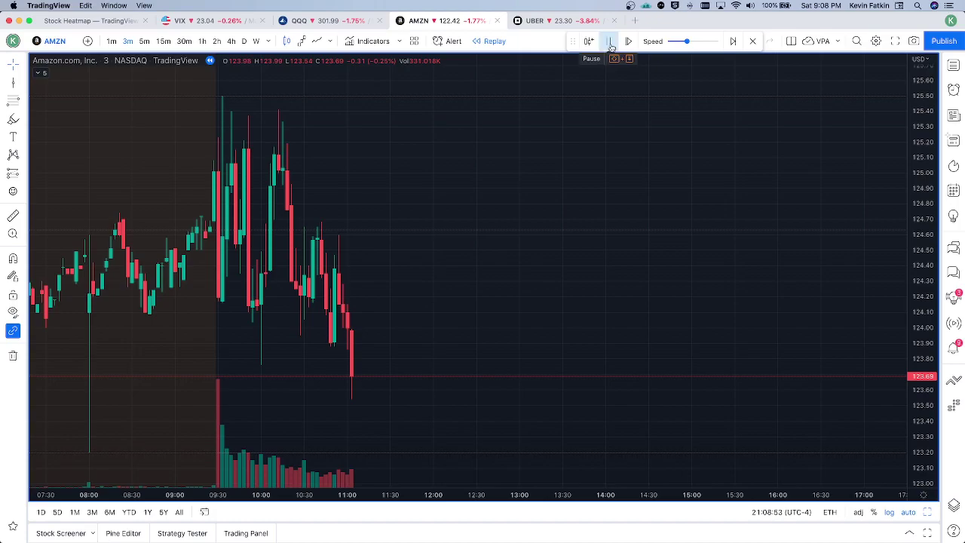
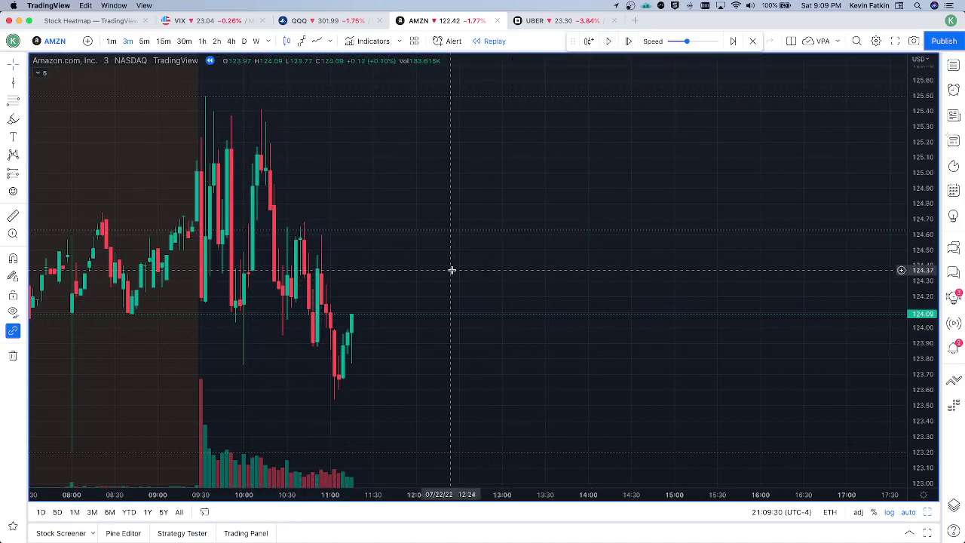
Compare the move with the market net flow chart in Chrome, and play TradingView's AMZN replay on to about 11:30.
{"action": "key", "text": "super+Tab"}
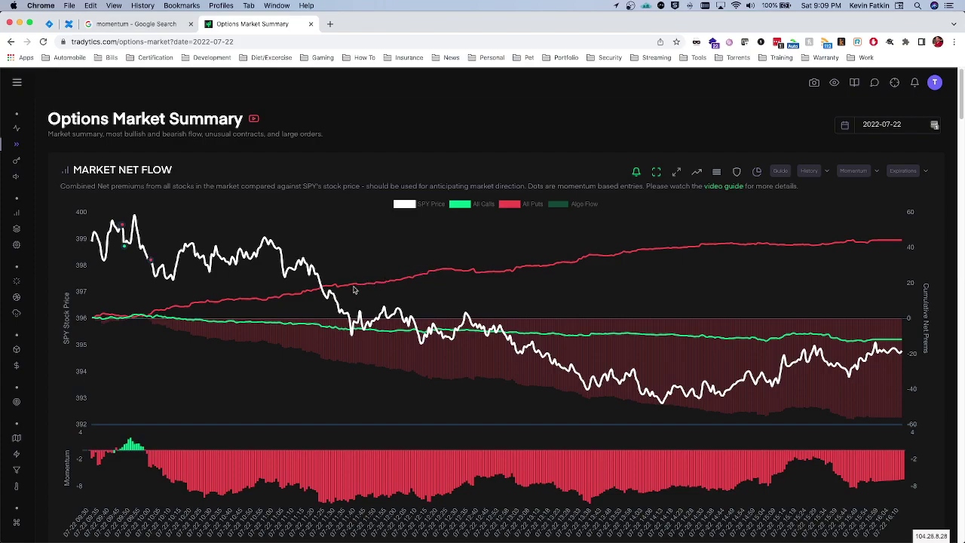
{"action": "key", "text": "super+Tab"}
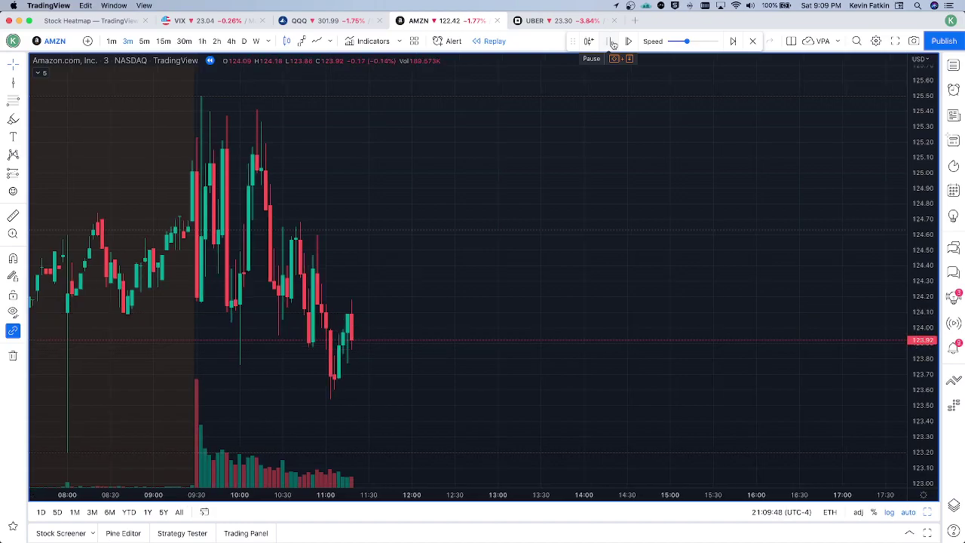
{"action": "left_click", "coordinate": [613, 43]}
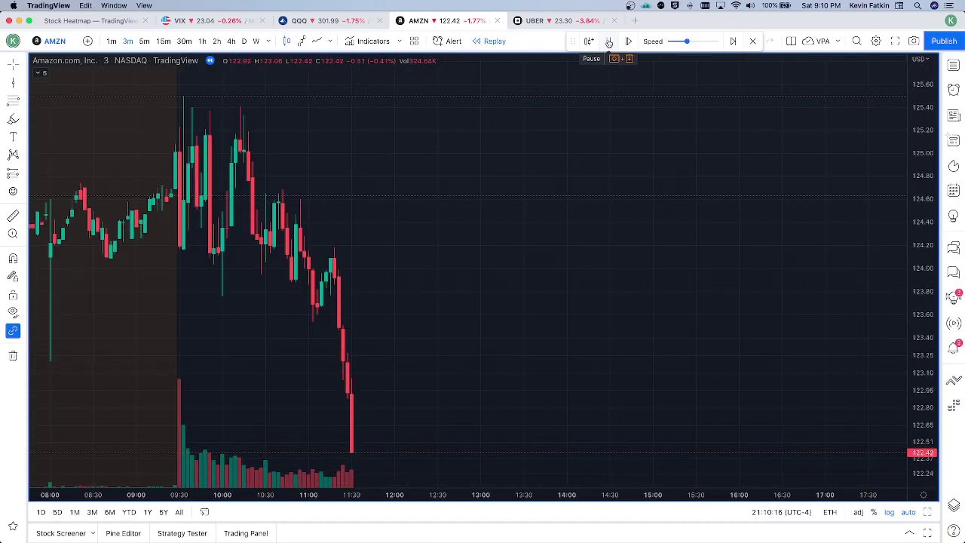
{"action": "left_click", "coordinate": [608, 41]}
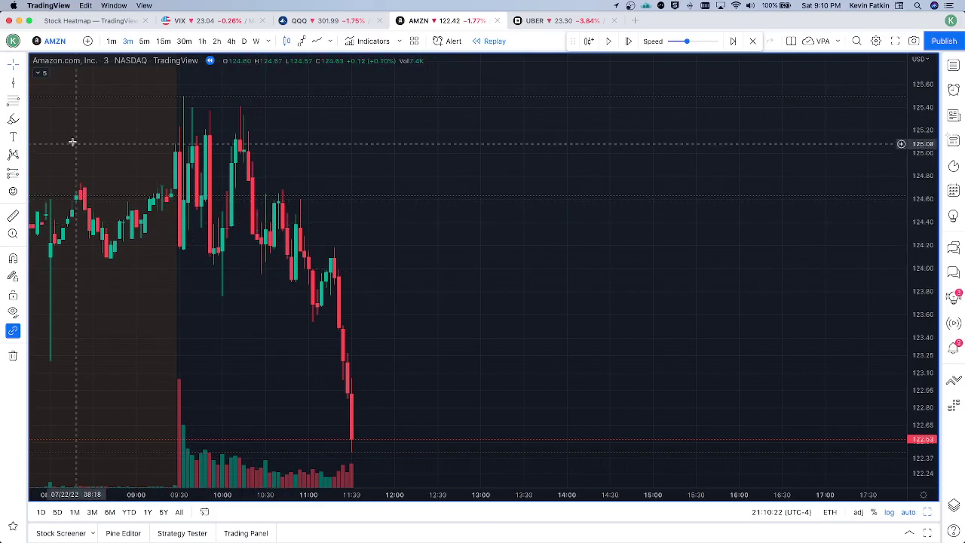
Outline the candles from about 10:15 to 11:05 and the morning highs with the highlighter, and undo both outlines.
{"action": "left_click", "coordinate": [13, 119]}
{"action": "mouse_move", "coordinate": [238, 184]}
{"action": "left_mouse_down"}
{"action": "mouse_move", "coordinate": [320, 197]}
{"action": "mouse_move", "coordinate": [319, 280]}
{"action": "mouse_move", "coordinate": [260, 285]}
{"action": "mouse_move", "coordinate": [240, 181]}
{"action": "left_mouse_up"}
{"action": "mouse_move", "coordinate": [182, 90]}
{"action": "left_mouse_down"}
{"action": "mouse_move", "coordinate": [231, 142]}
{"action": "mouse_move", "coordinate": [272, 124]}
{"action": "mouse_move", "coordinate": [213, 87]}
{"action": "mouse_move", "coordinate": [161, 82]}
{"action": "left_mouse_up"}
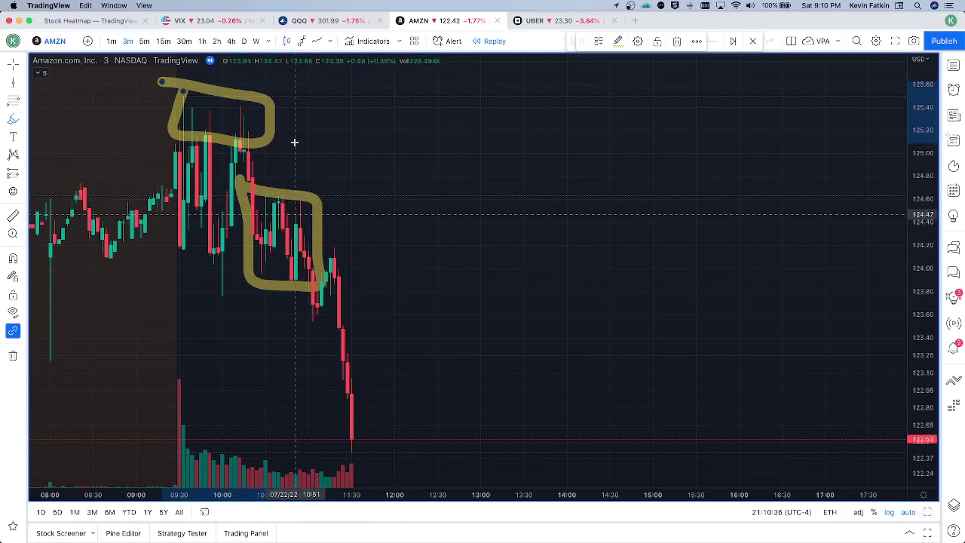
{"action": "key", "text": "super+z"}
{"action": "key", "text": "super+z"}
Highlight the small pullback around 11:10 and its volume bars, and undo both marks.
{"action": "left_click_drag", "start_coordinate": [322, 316], "coordinate": [343, 275]}
{"action": "mouse_move", "coordinate": [332, 480]}
{"action": "left_mouse_down"}
{"action": "mouse_move", "coordinate": [329, 456]}
{"action": "mouse_move", "coordinate": [310, 459]}
{"action": "mouse_move", "coordinate": [340, 487]}
{"action": "mouse_move", "coordinate": [330, 464]}
{"action": "left_mouse_up"}
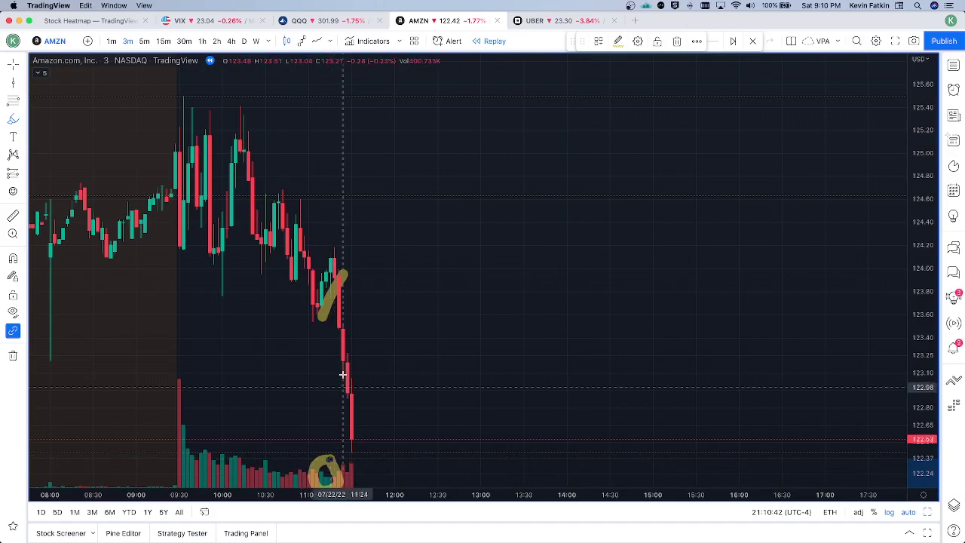
{"action": "key", "text": "super+z"}
{"action": "key", "text": "super+z"}
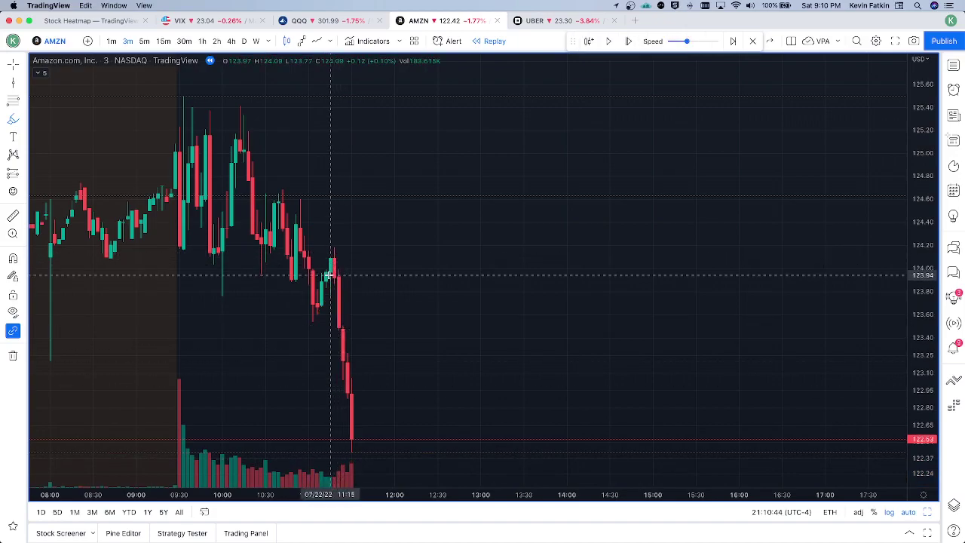
Highlight the candle area near 123.95 and the earlier highs near 124.60, and remove the highlights.
{"action": "left_click_drag", "start_coordinate": [334, 275], "coordinate": [334, 276]}
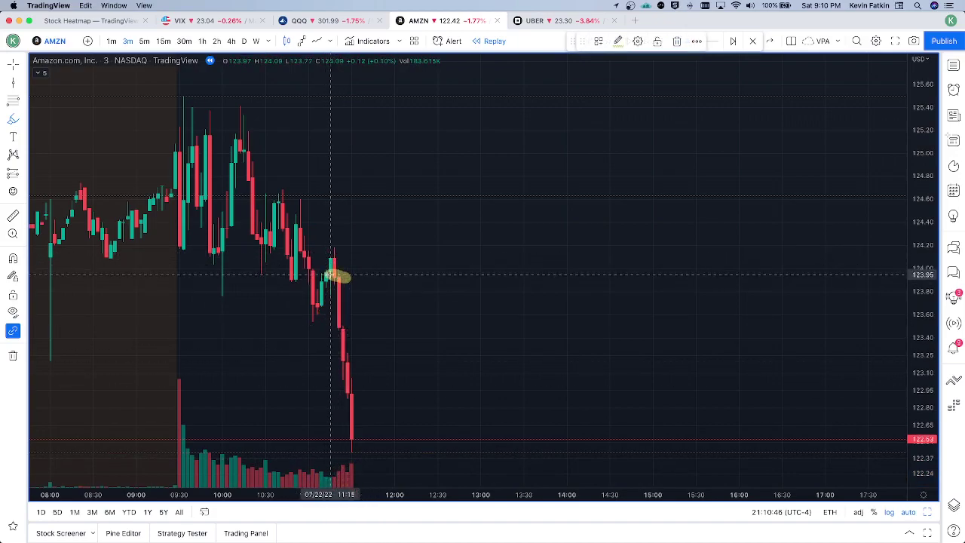
{"action": "mouse_move", "coordinate": [265, 196]}
{"action": "left_mouse_down"}
{"action": "mouse_move", "coordinate": [317, 197]}
{"action": "mouse_move", "coordinate": [284, 202]}
{"action": "mouse_move", "coordinate": [309, 207]}
{"action": "left_mouse_up"}
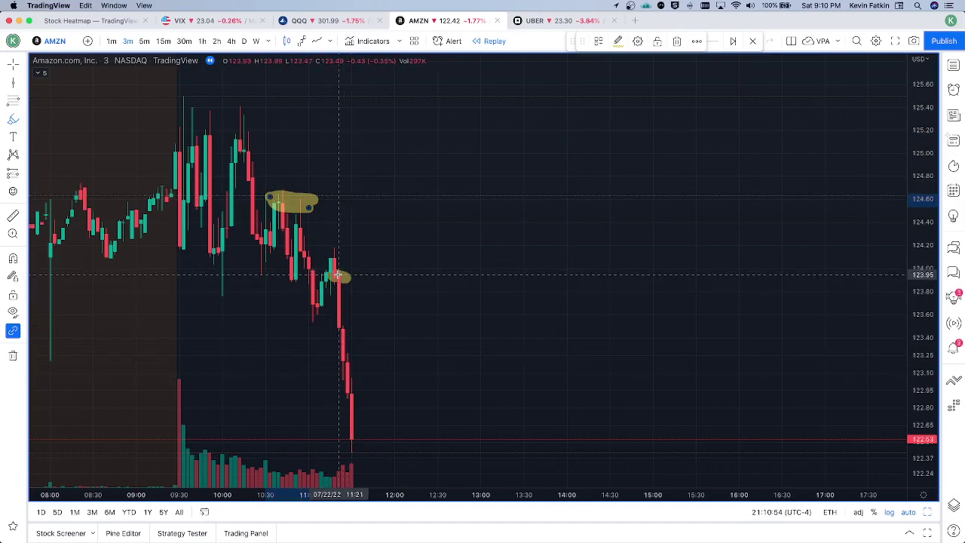
{"action": "key", "text": "Delete"}
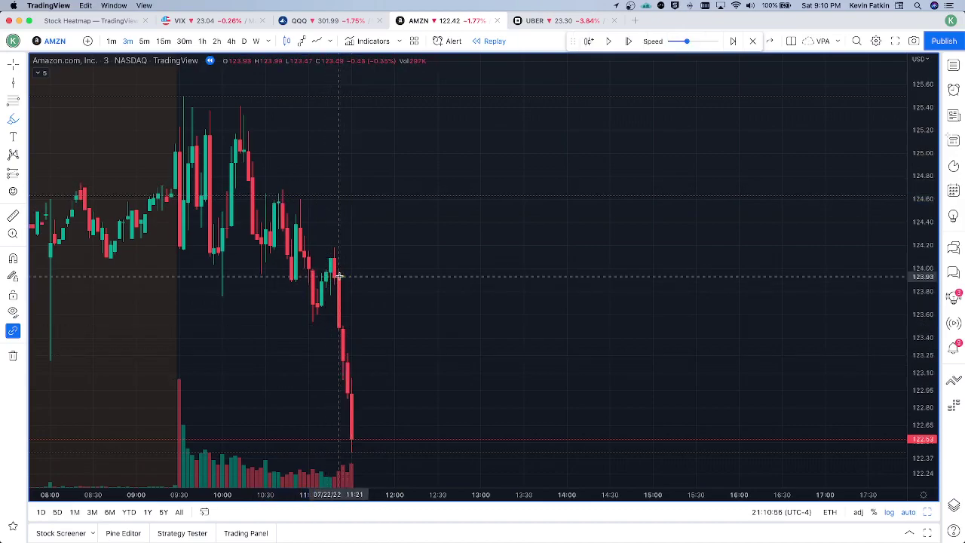
Recheck the market net flow chart in Chrome and advance TradingView's AMZN replay in stages to about 11:54.
{"action": "key", "text": "super+Tab"}
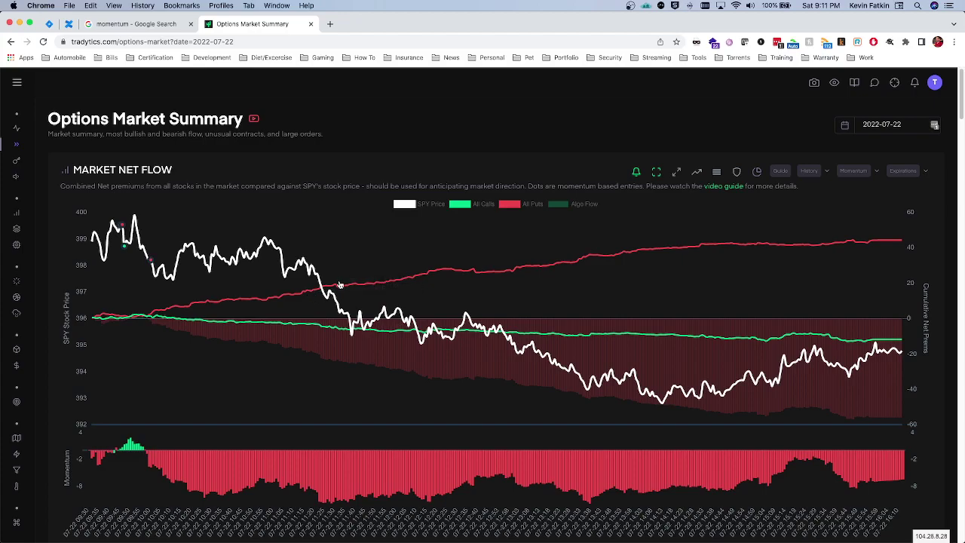
{"action": "key", "text": "super+Tab"}
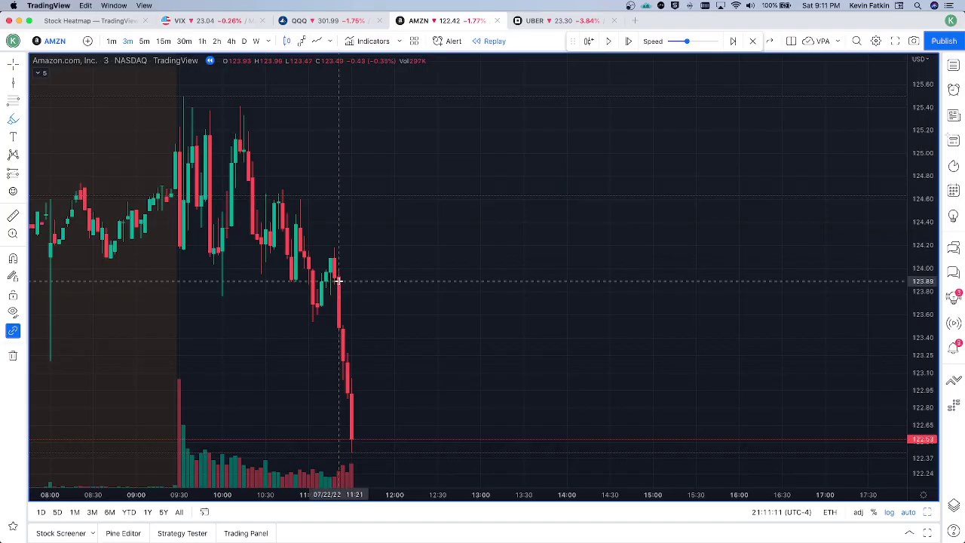
{"action": "left_click", "coordinate": [606, 42]}
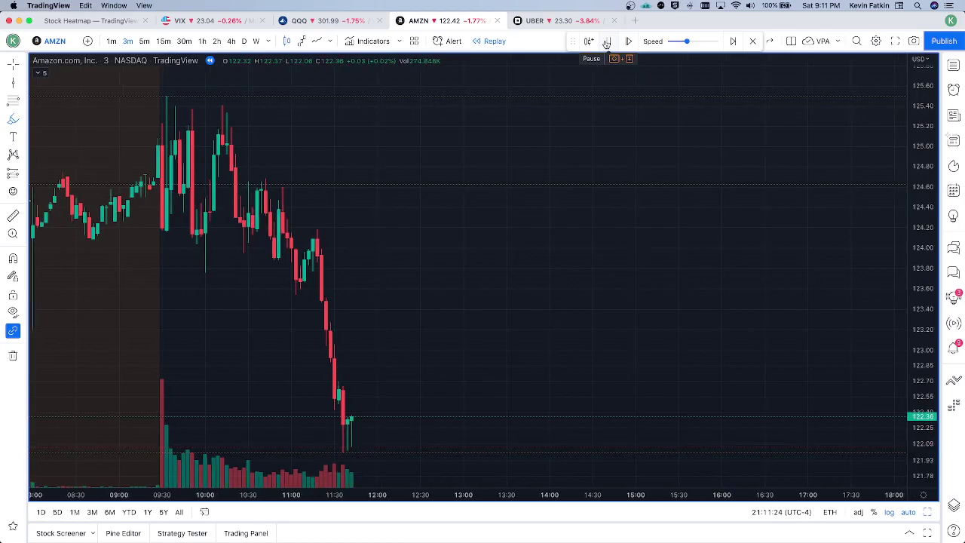
{"action": "left_click", "coordinate": [605, 43]}
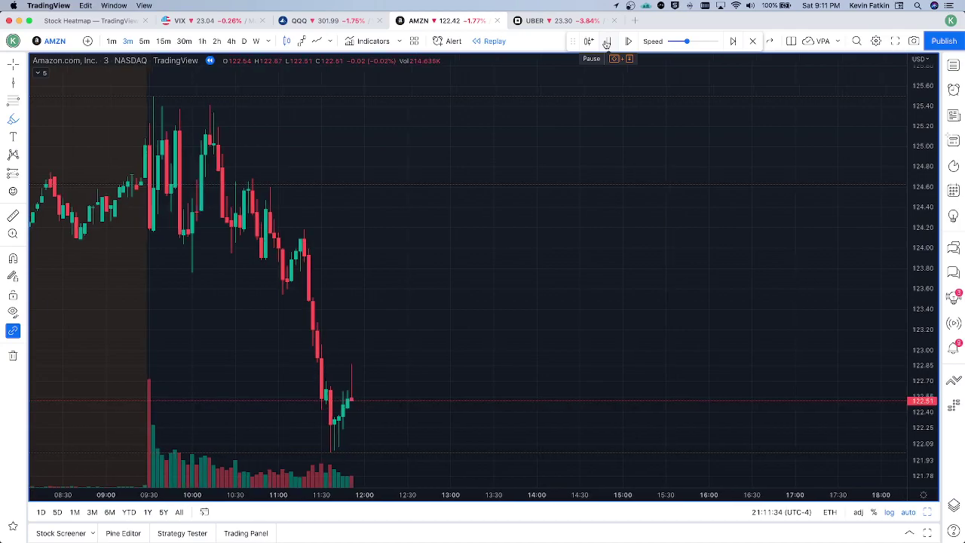
{"action": "left_click", "coordinate": [606, 43]}
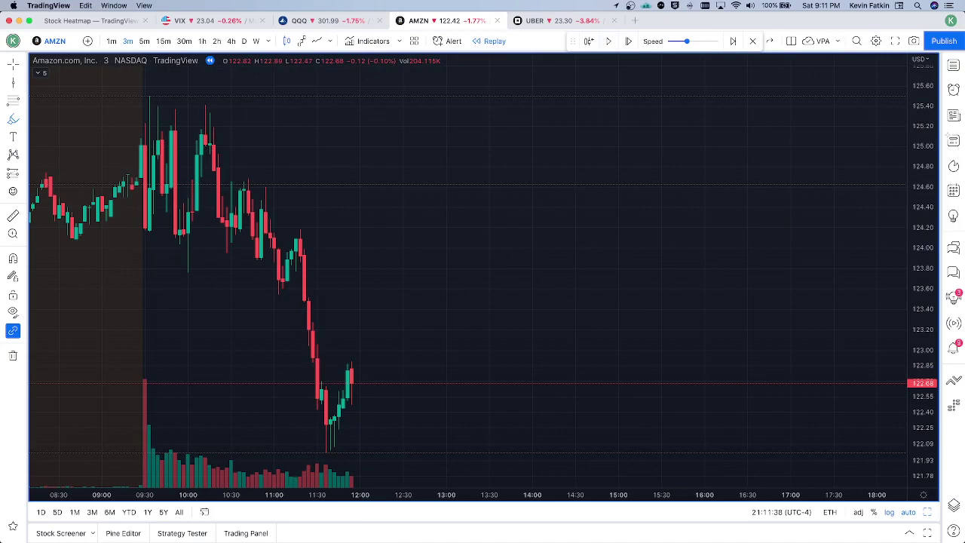
Draw a Fibonacci retracement from the 124.19 swing high down to the 121.99 low at 11:39.
{"action": "left_click", "coordinate": [289, 226]}
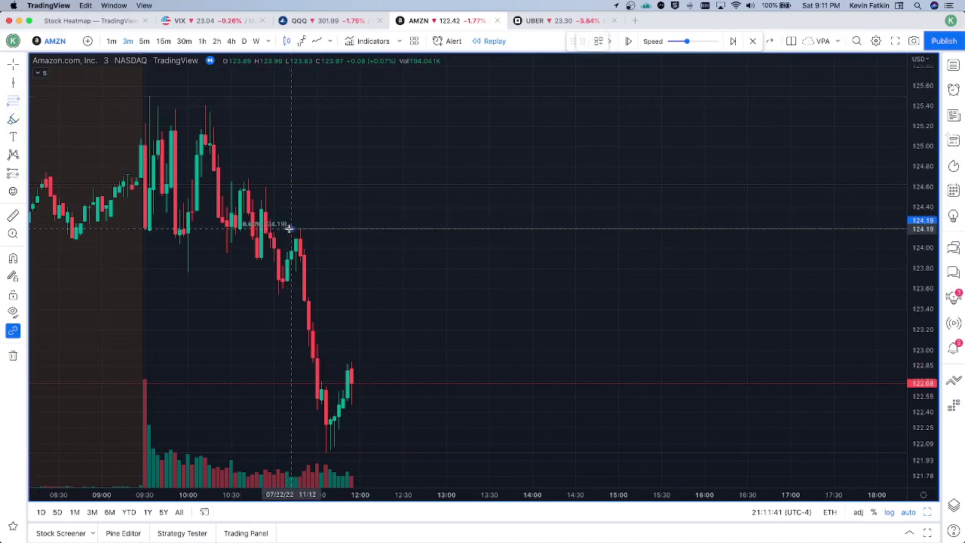
{"action": "left_click", "coordinate": [329, 453]}
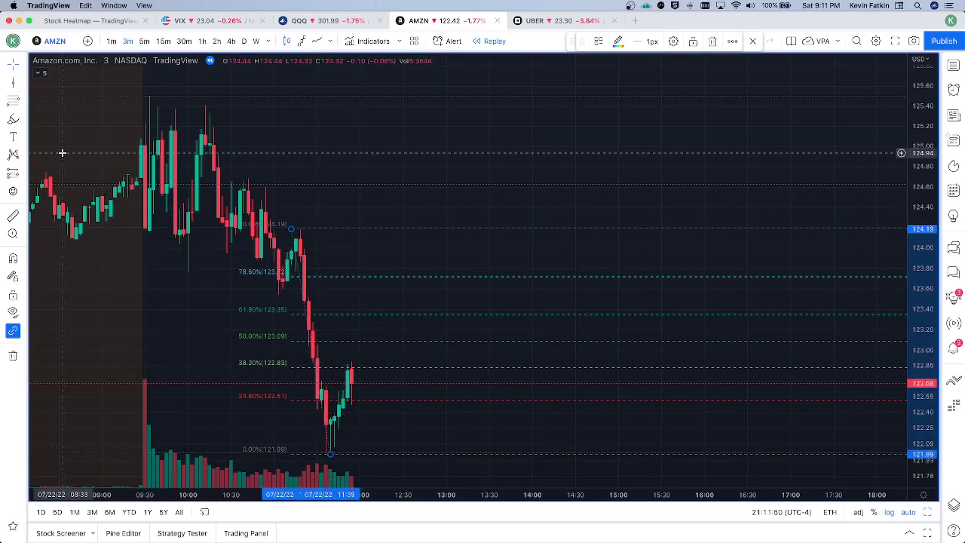
Mark the area around the rebound near 11:45 with the highlighter, clear the mark, and advance the replay to 11:57.
{"action": "left_click", "coordinate": [13, 118]}
{"action": "mouse_move", "coordinate": [341, 442]}
{"action": "left_mouse_down"}
{"action": "mouse_move", "coordinate": [325, 430]}
{"action": "mouse_move", "coordinate": [312, 450]}
{"action": "mouse_move", "coordinate": [335, 455]}
{"action": "mouse_move", "coordinate": [342, 439]}
{"action": "left_mouse_up"}
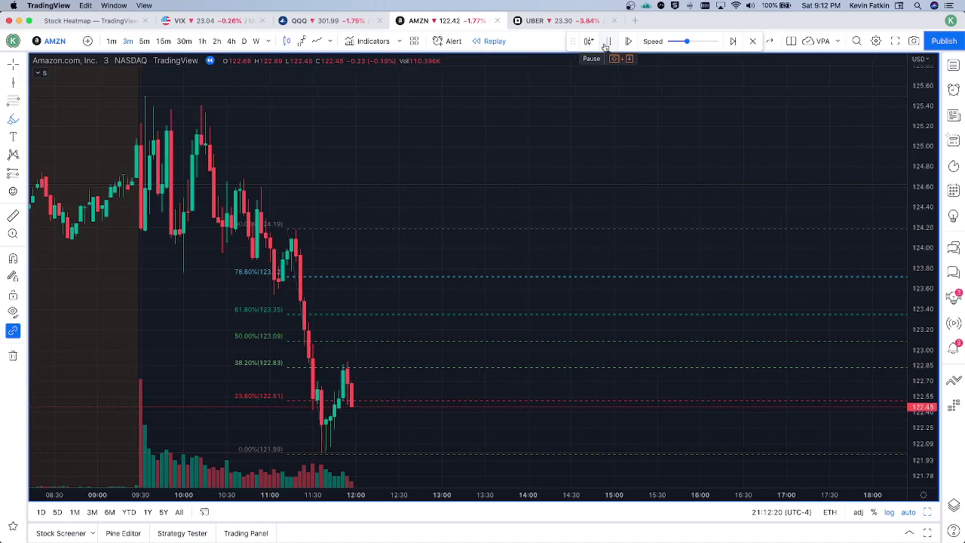
{"action": "left_click", "coordinate": [605, 44]}
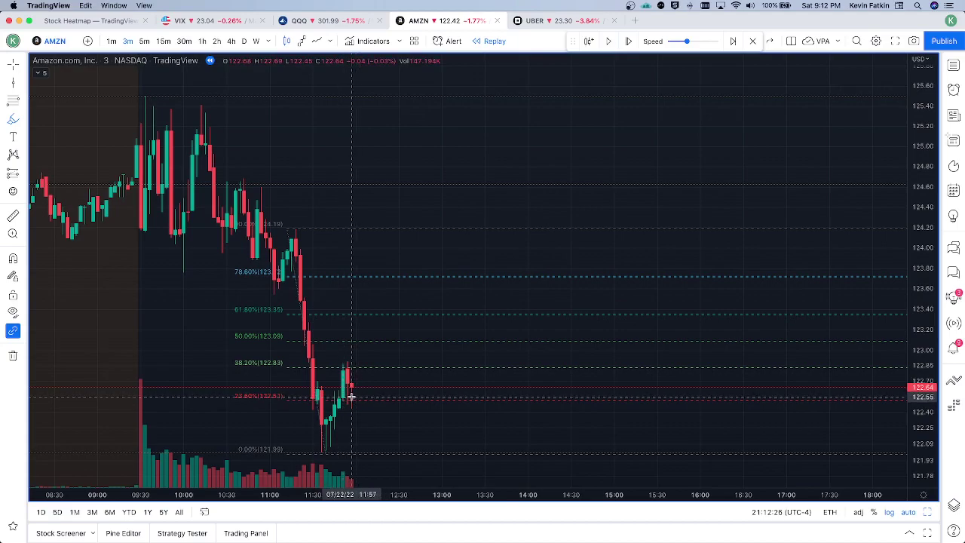
Highlight the swing high at the 38.20% retracement, clear the mark, and advance the replay to about 12:33.
{"action": "left_click", "coordinate": [609, 42]}
{"action": "left_click", "coordinate": [345, 361]}
{"action": "left_click_drag", "start_coordinate": [345, 360], "coordinate": [348, 357]}
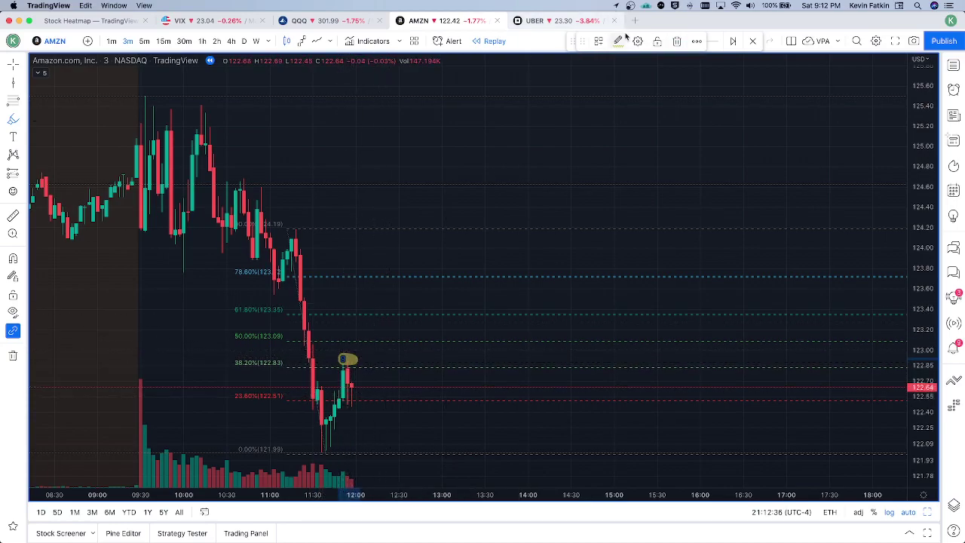
{"action": "left_click", "coordinate": [488, 176]}
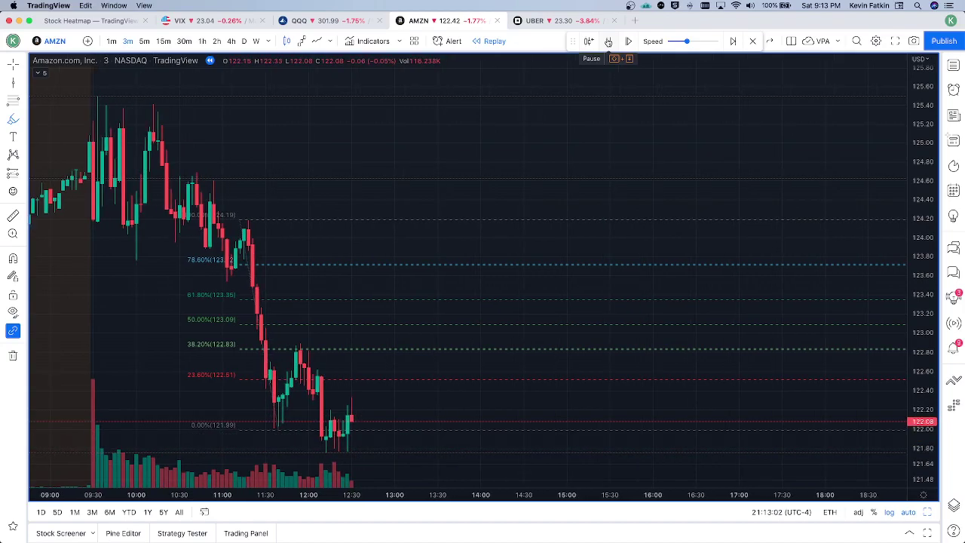
{"action": "left_click", "coordinate": [608, 42]}
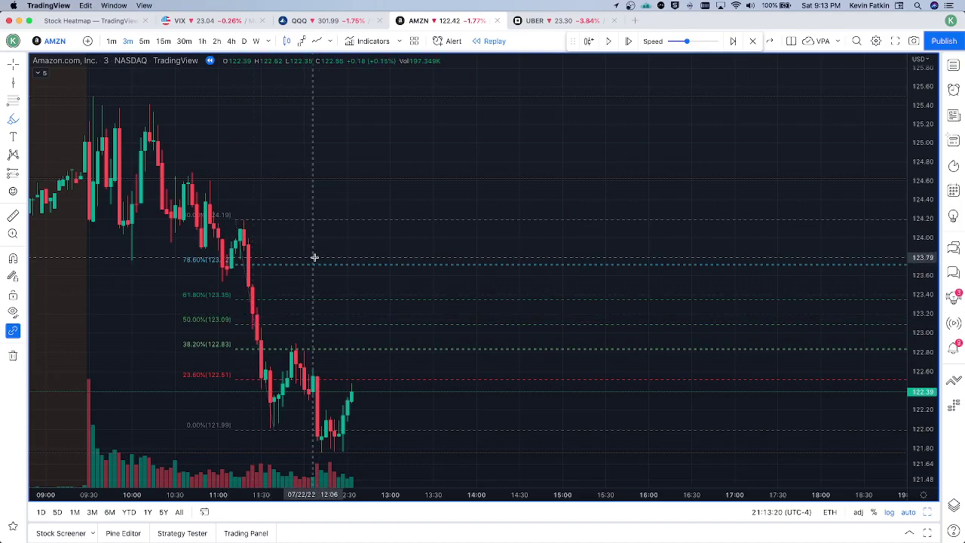
Move the Fibonacci retracement's anchors to the 122.89 swing high at 11:54 and the 121.77 low at 12:12.
{"action": "left_click_drag", "start_coordinate": [319, 263], "coordinate": [385, 268]}
{"action": "key", "text": "Delete"}
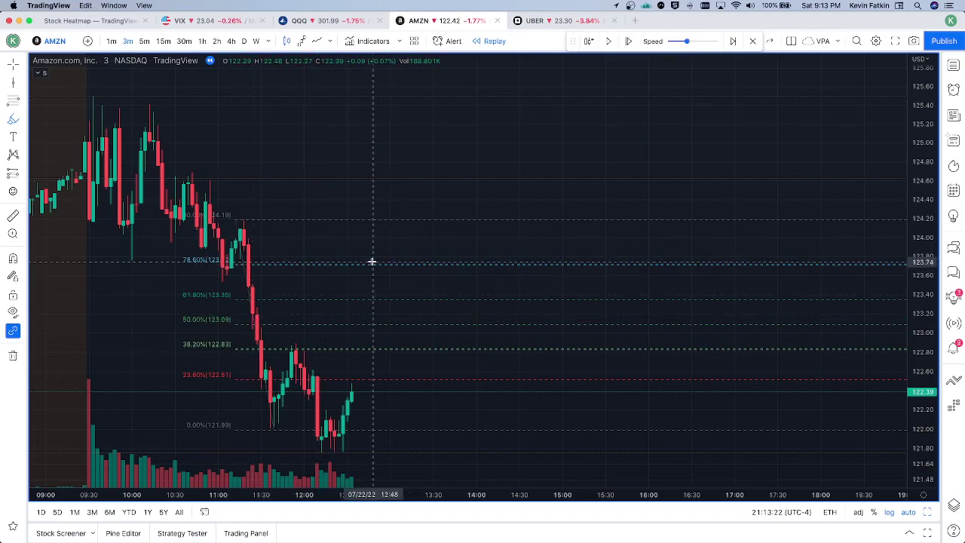
{"action": "left_click", "coordinate": [252, 218]}
{"action": "left_click_drag", "start_coordinate": [235, 220], "coordinate": [295, 343]}
{"action": "left_click_drag", "start_coordinate": [274, 430], "coordinate": [320, 455]}
{"action": "left_click", "coordinate": [296, 343]}
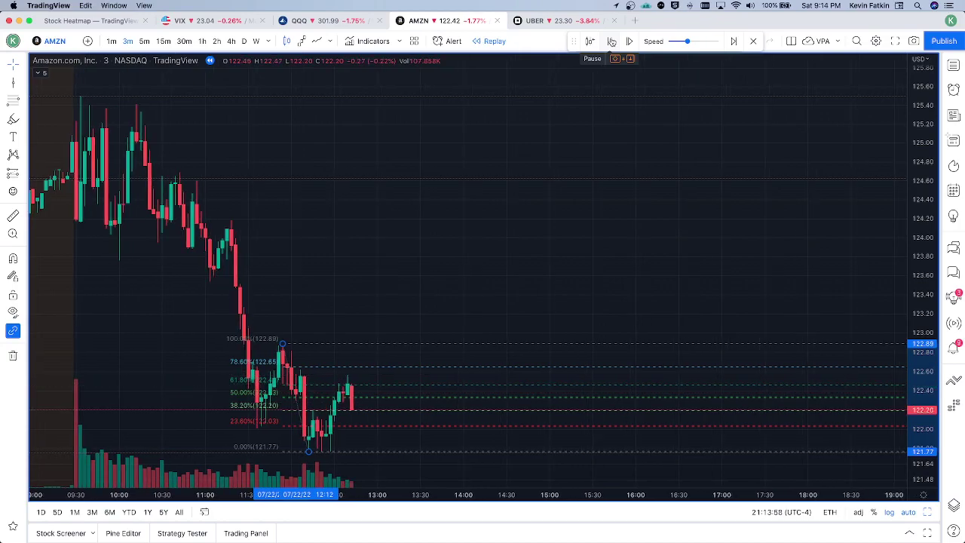
Pause the AMZN replay at about 12:42 and compare the price action with the market net flow chart in Chrome.
{"action": "left_click", "coordinate": [611, 41]}
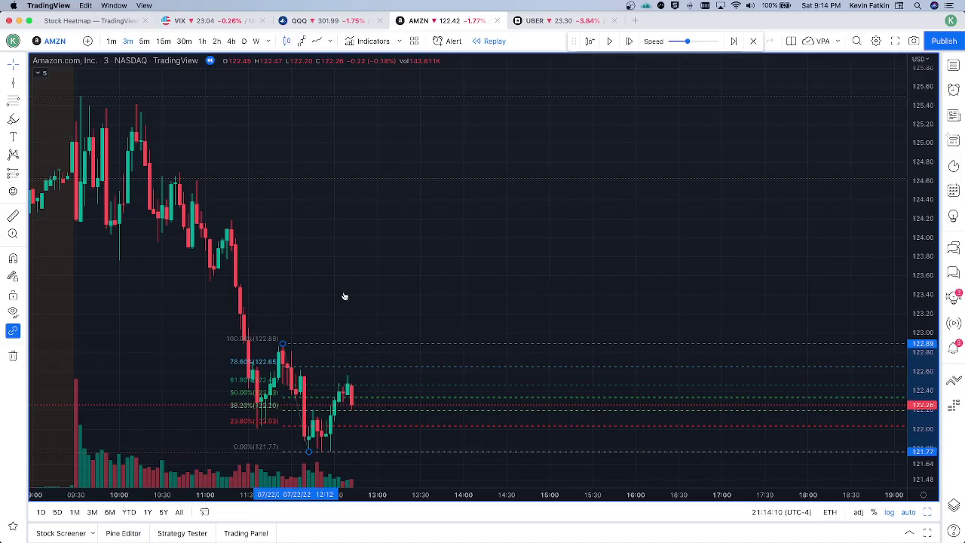
{"action": "key", "text": "super+Tab"}
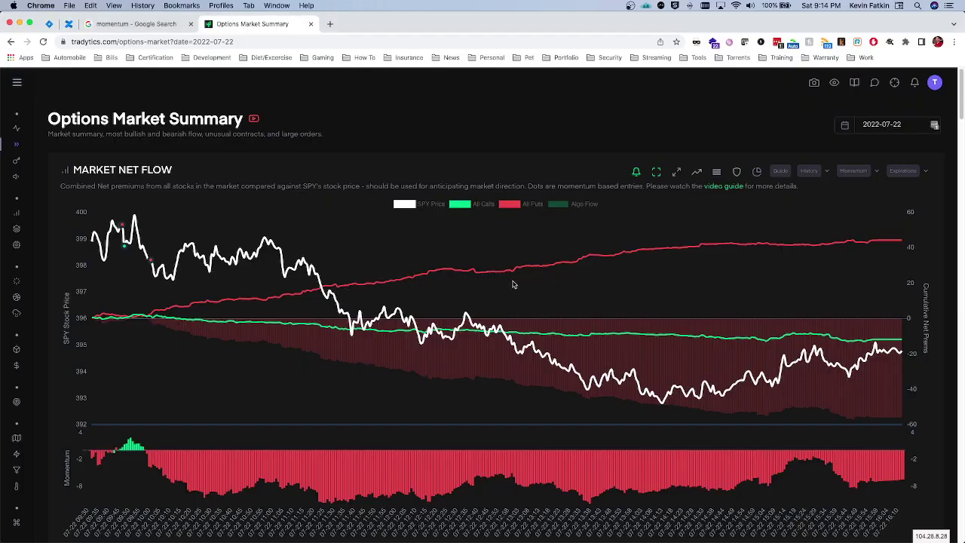
{"action": "key", "text": "super+Tab"}
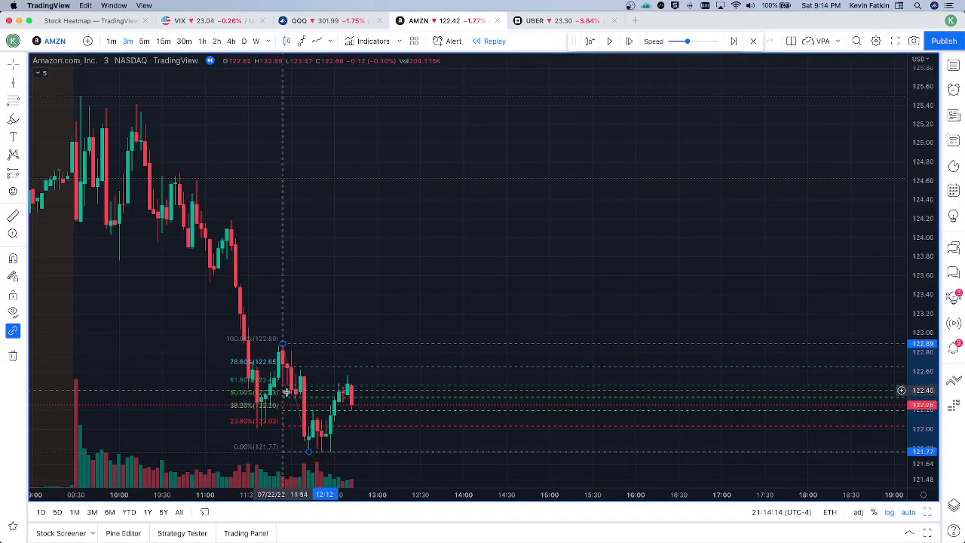
{"action": "key", "text": "super+Tab"}
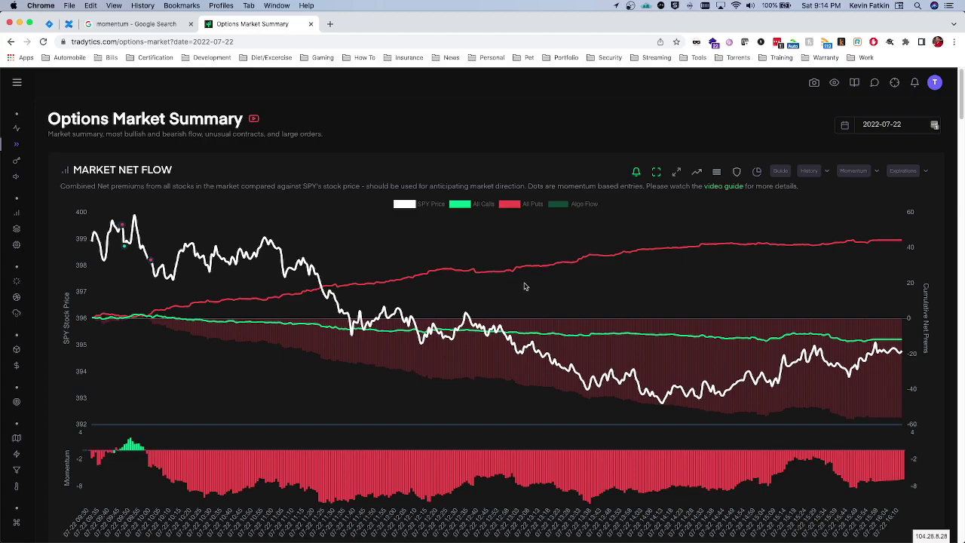
{"action": "key", "text": "super+Tab"}
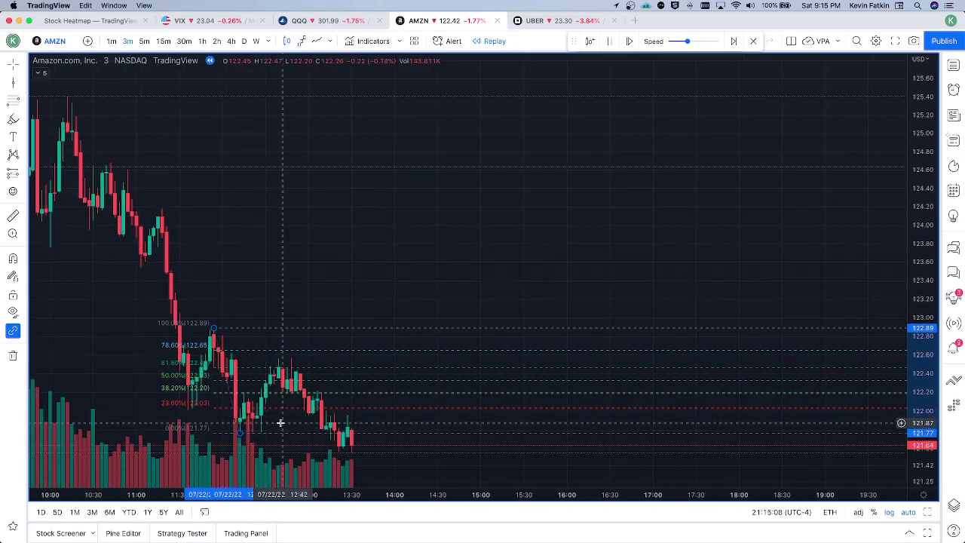
Pause the replay at about 13:33, highlight the lower high near 122.60 and the low near 121.80, and undo both marks.
{"action": "left_click", "coordinate": [610, 41]}
{"action": "left_click", "coordinate": [12, 120]}
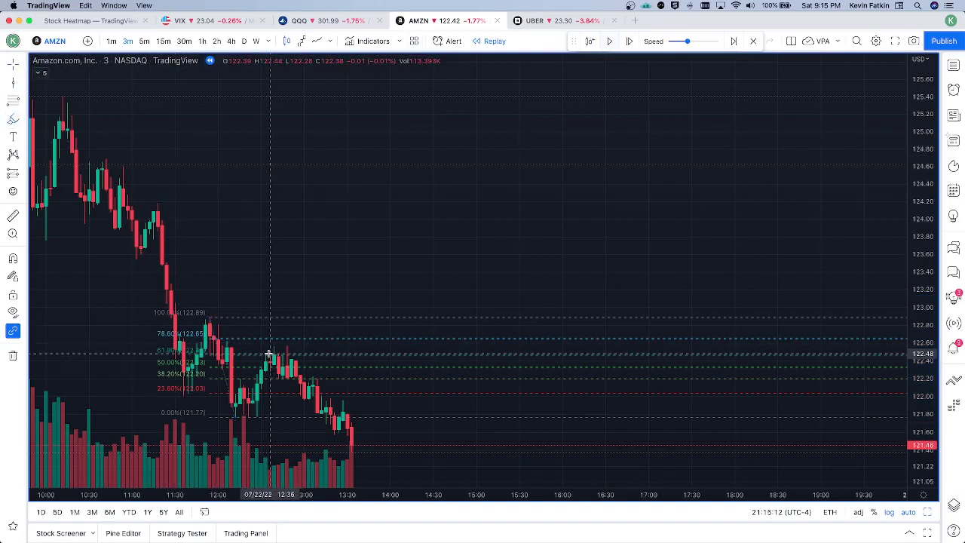
{"action": "mouse_move", "coordinate": [269, 348]}
{"action": "left_mouse_down"}
{"action": "mouse_move", "coordinate": [312, 352]}
{"action": "mouse_move", "coordinate": [256, 342]}
{"action": "left_mouse_up"}
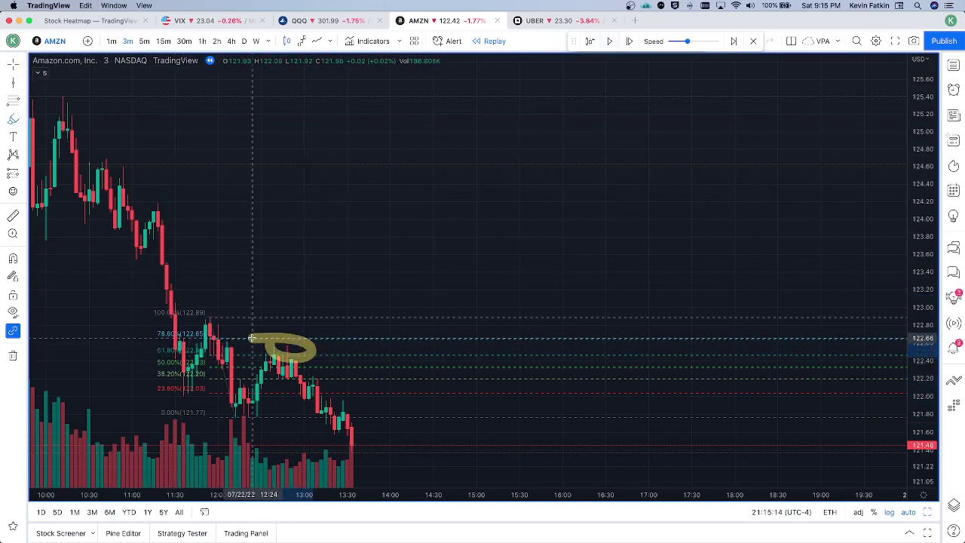
{"action": "mouse_move", "coordinate": [242, 419]}
{"action": "left_mouse_down"}
{"action": "mouse_move", "coordinate": [377, 417]}
{"action": "mouse_move", "coordinate": [230, 409]}
{"action": "left_mouse_up"}
{"action": "key", "text": "super+z"}
{"action": "key", "text": "super+z"}
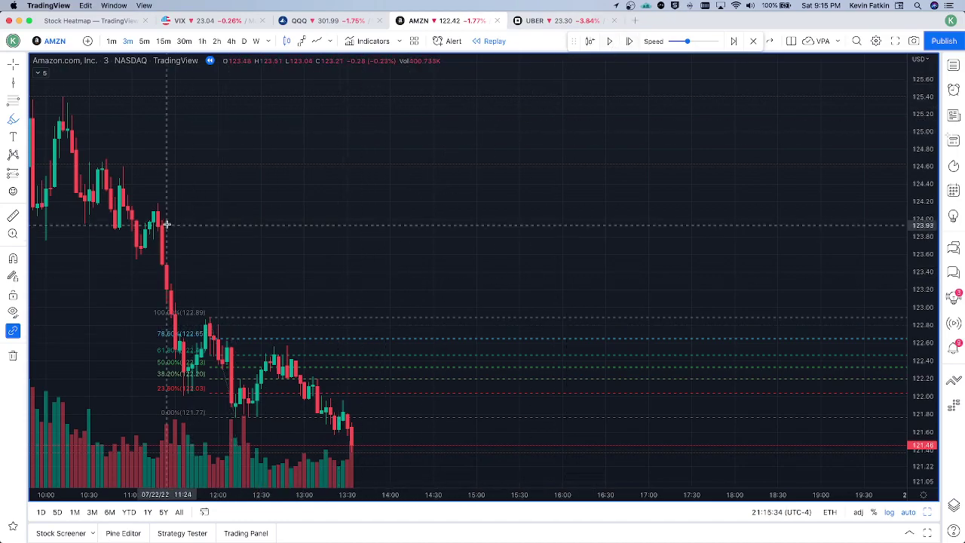
Trace the downtrend from about 11:24 to 13:33 with the highlighter and undo the stroke.
{"action": "mouse_move", "coordinate": [170, 202]}
{"action": "left_mouse_down"}
{"action": "mouse_move", "coordinate": [203, 321]}
{"action": "mouse_move", "coordinate": [224, 326]}
{"action": "mouse_move", "coordinate": [249, 361]}
{"action": "mouse_move", "coordinate": [299, 353]}
{"action": "mouse_move", "coordinate": [351, 403]}
{"action": "left_mouse_up"}
{"action": "key", "text": "super+z"}
{"action": "key", "text": "super+z"}
{"action": "key", "text": "super+z"}
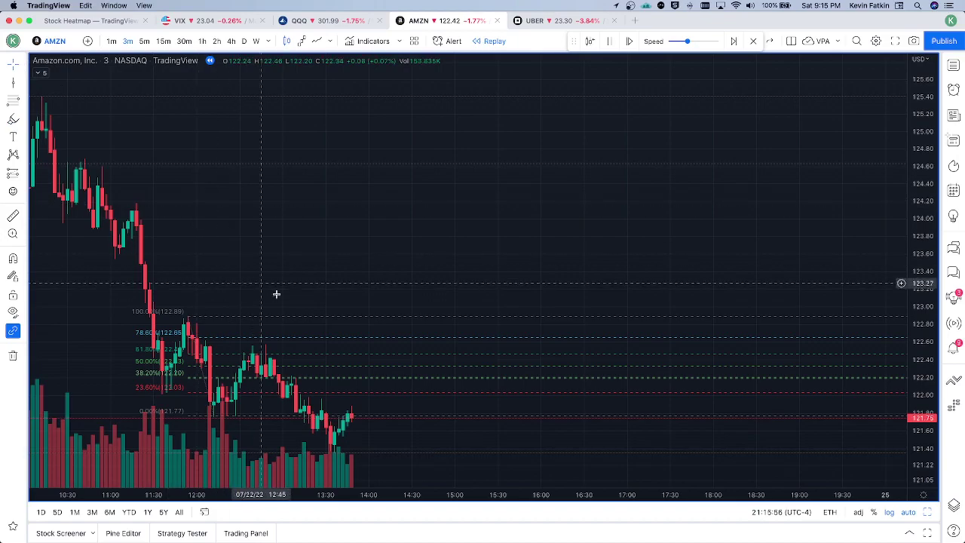
Delete the Fibonacci retracement and advance the replay to about 14:33.
{"action": "left_click", "coordinate": [360, 339]}
{"action": "key", "text": "Delete"}
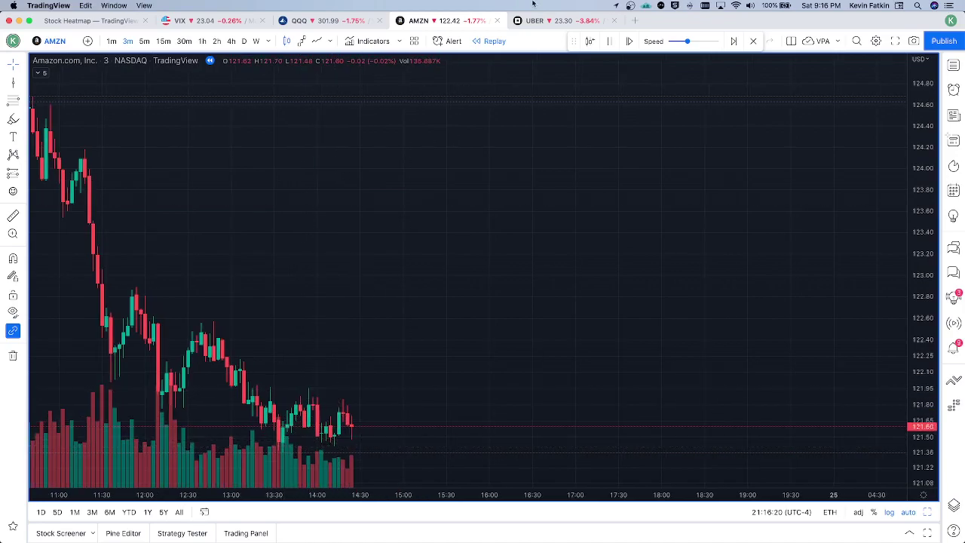
{"action": "left_click", "coordinate": [611, 44]}
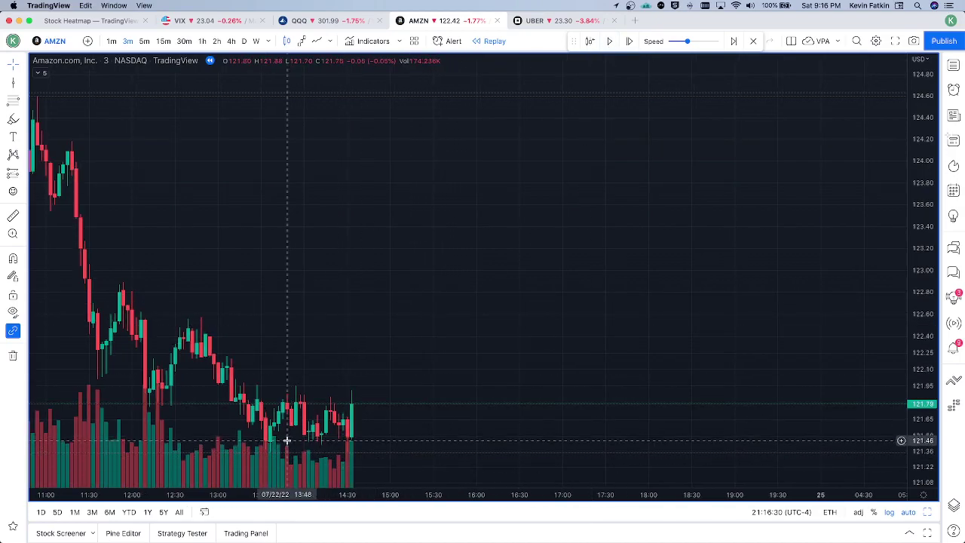
Highlight the support lows near 121.45 from about 13:20 onwards and the 14:30 candle's low, removing each mark.
{"action": "left_click", "coordinate": [13, 119]}
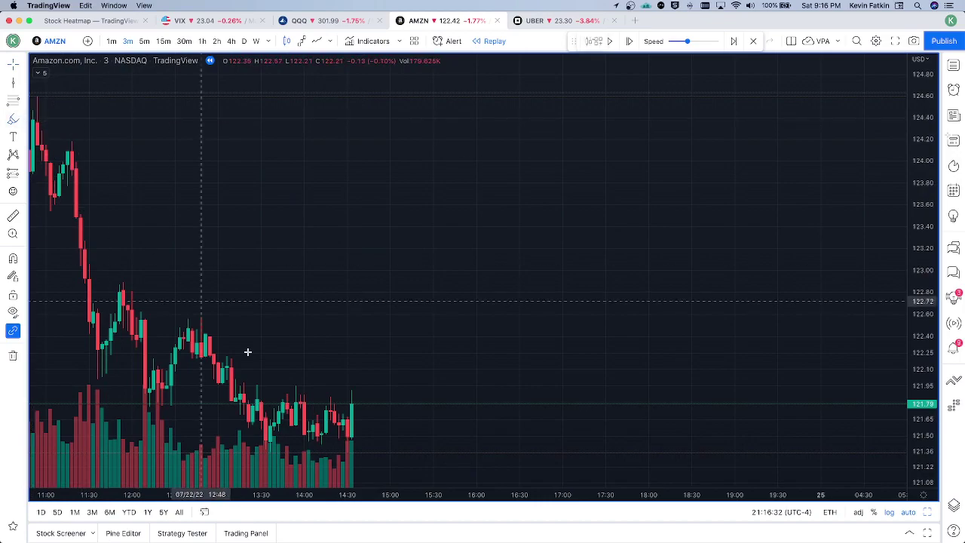
{"action": "left_click_drag", "start_coordinate": [253, 440], "coordinate": [373, 443]}
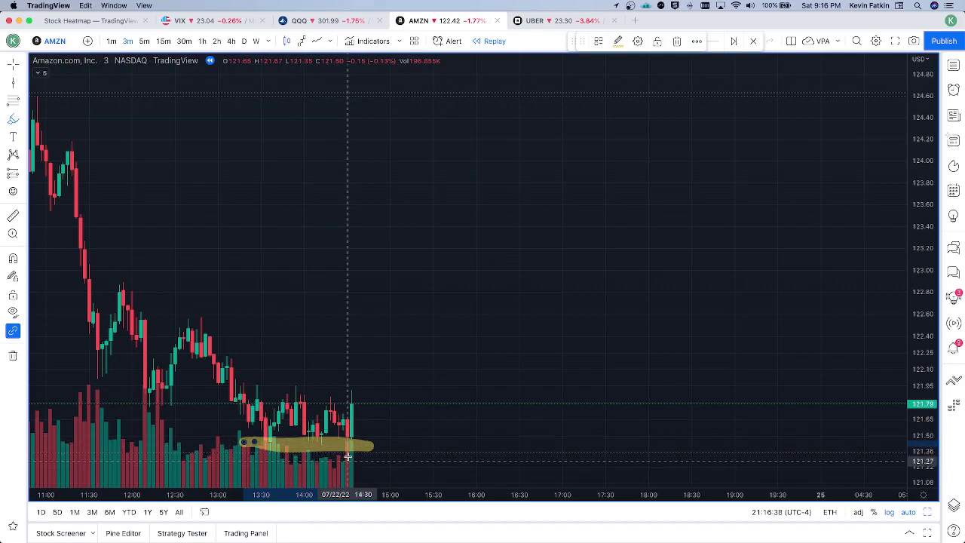
{"action": "key", "text": "Delete"}
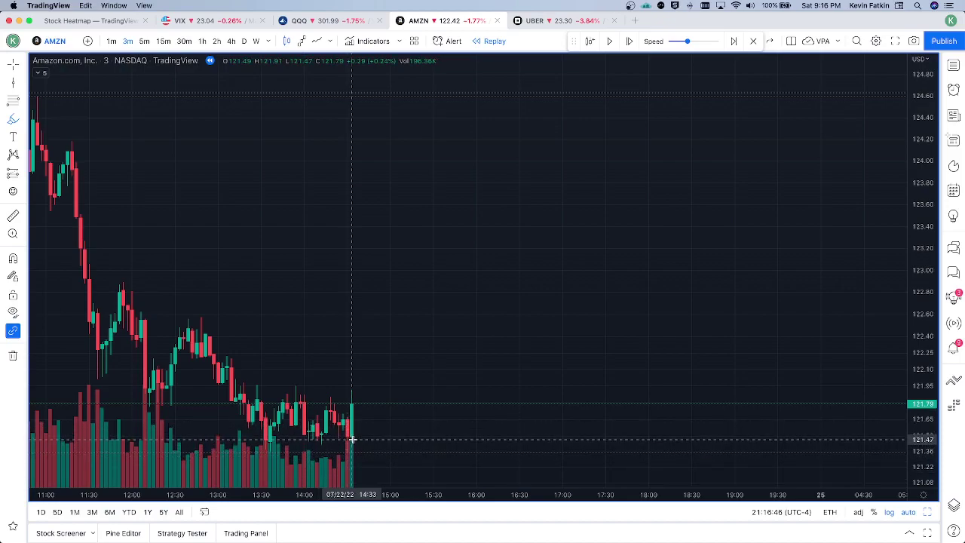
{"action": "left_click_drag", "start_coordinate": [349, 434], "coordinate": [346, 432]}
{"action": "scroll", "coordinate": [452, 407], "scroll_direction": "down", "scroll_amount": 2}
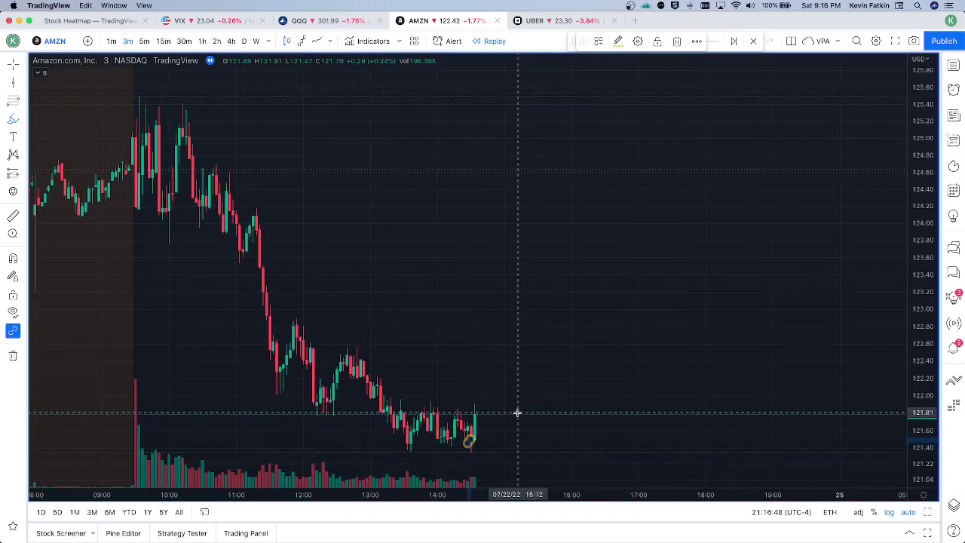
{"action": "key", "text": "Delete"}
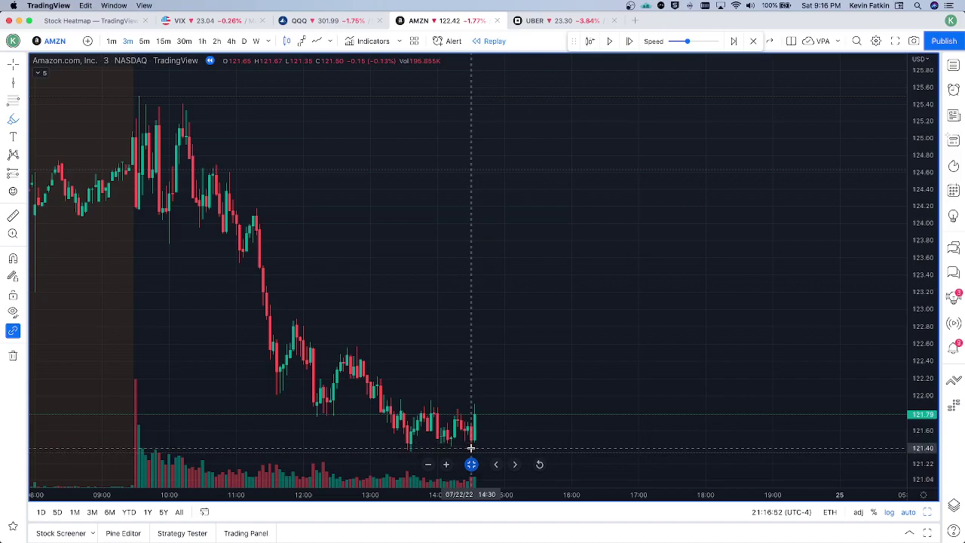
Circle the candles between about 14:15 and 14:33 with the highlighter and compare them with the market net flow chart in Chrome.
{"action": "scroll", "coordinate": [475, 438], "scroll_direction": "up", "scroll_amount": 3}
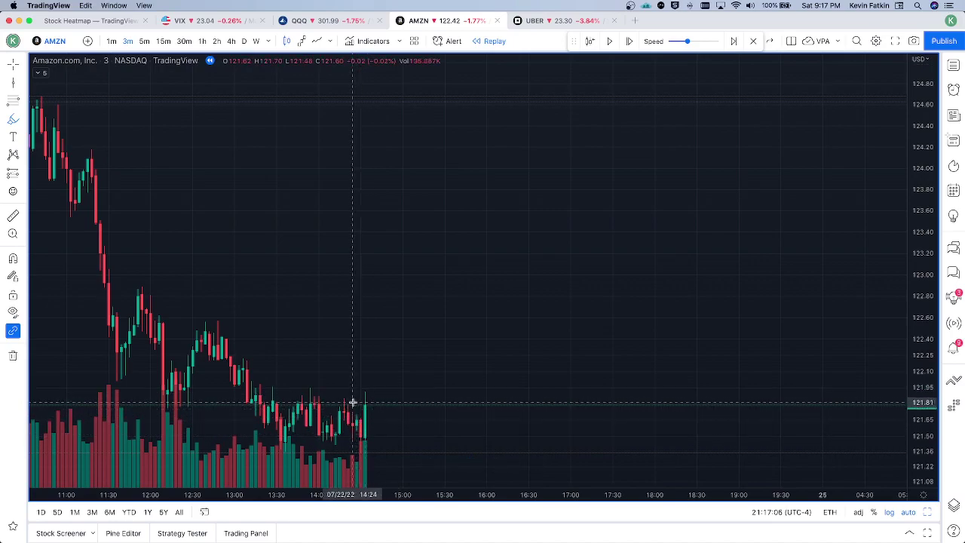
{"action": "mouse_move", "coordinate": [360, 405]}
{"action": "left_mouse_down"}
{"action": "mouse_move", "coordinate": [336, 400]}
{"action": "mouse_move", "coordinate": [339, 451]}
{"action": "mouse_move", "coordinate": [363, 448]}
{"action": "mouse_move", "coordinate": [361, 419]}
{"action": "left_mouse_up"}
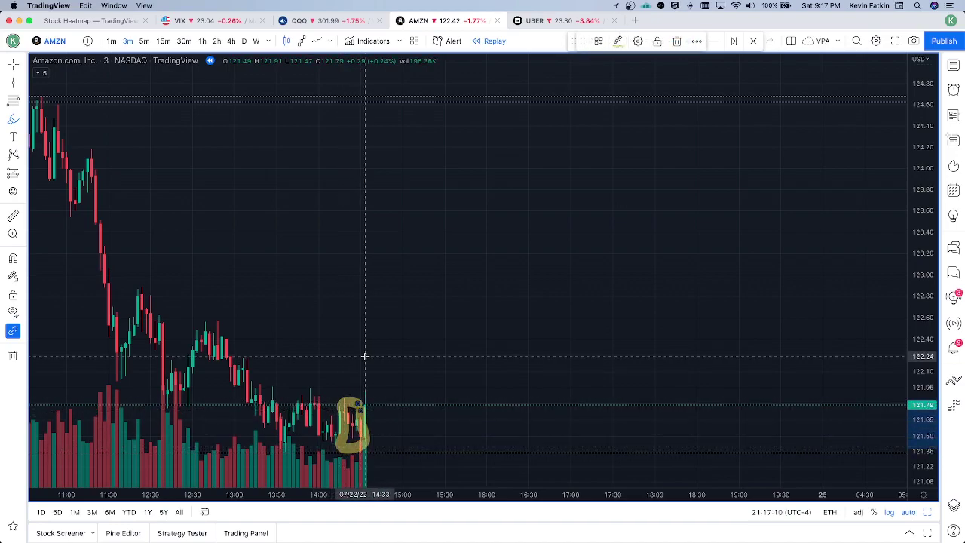
{"action": "key", "text": "super+Tab"}
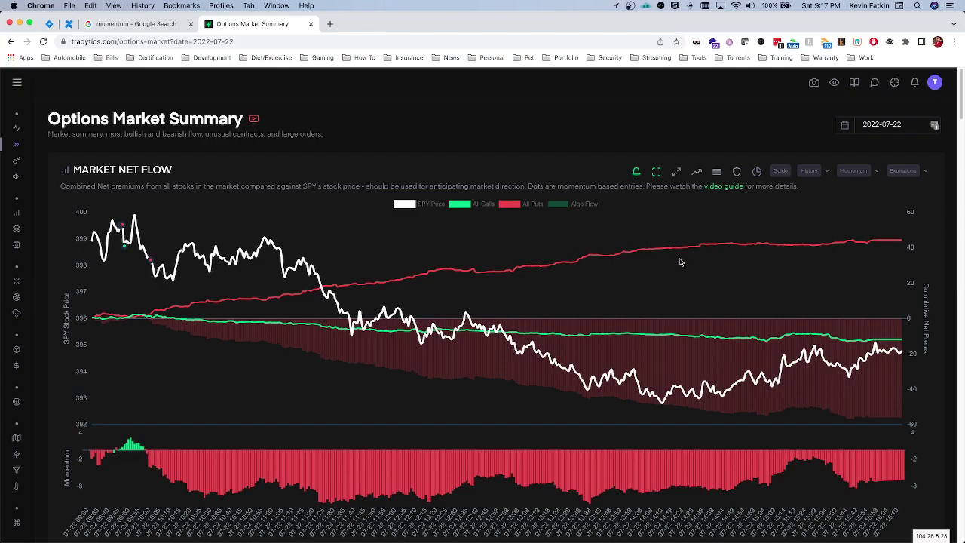
{"action": "key", "text": "super+Tab"}
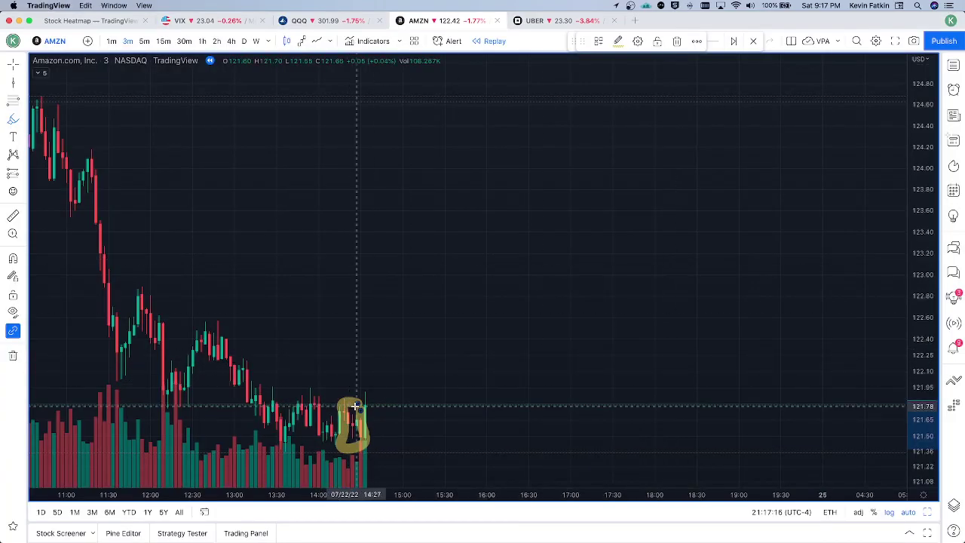
{"action": "key", "text": "super+Tab"}
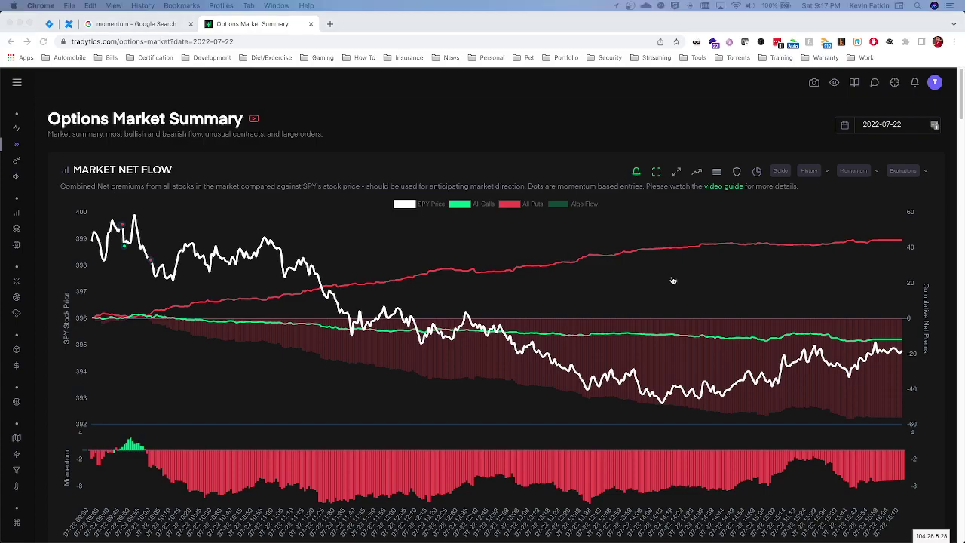
{"action": "key", "text": "super+Tab"}
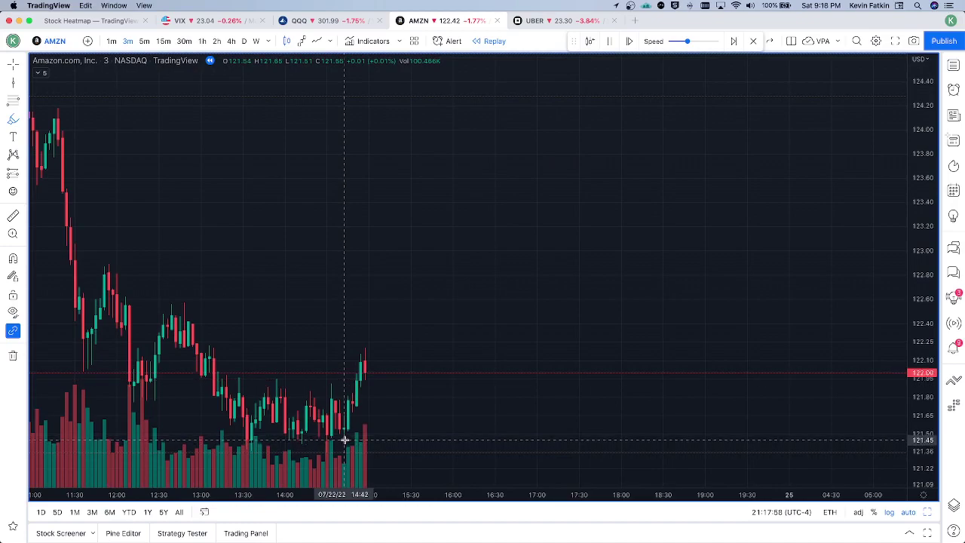
Highlight the lows near 121.45 and the former resistance near 121.85 from about 13:30 to 15:06, staying in replay mode.
{"action": "mouse_move", "coordinate": [339, 432]}
{"action": "left_mouse_down"}
{"action": "mouse_move", "coordinate": [272, 430]}
{"action": "mouse_move", "coordinate": [256, 445]}
{"action": "mouse_move", "coordinate": [361, 431]}
{"action": "mouse_move", "coordinate": [243, 419]}
{"action": "mouse_move", "coordinate": [279, 441]}
{"action": "left_mouse_up"}
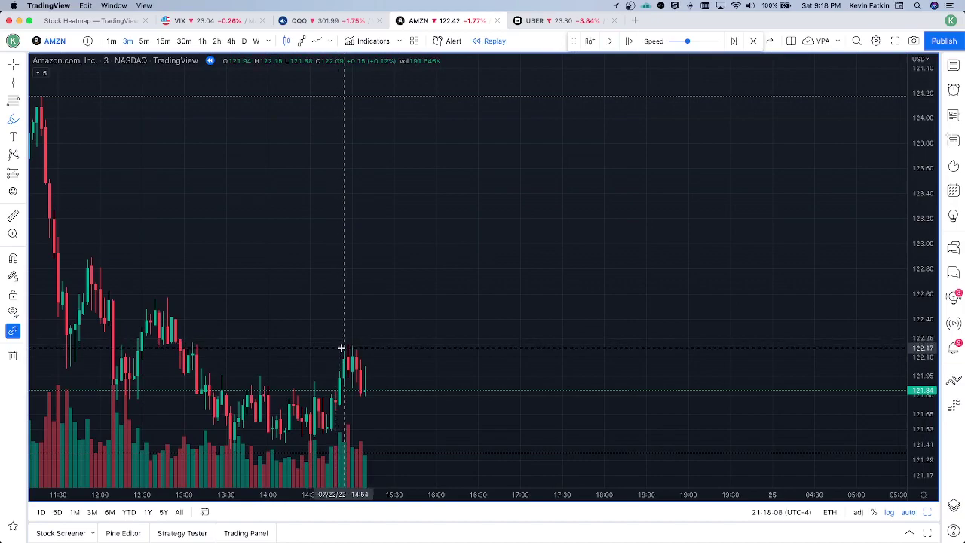
{"action": "left_click_drag", "start_coordinate": [224, 387], "coordinate": [362, 390]}
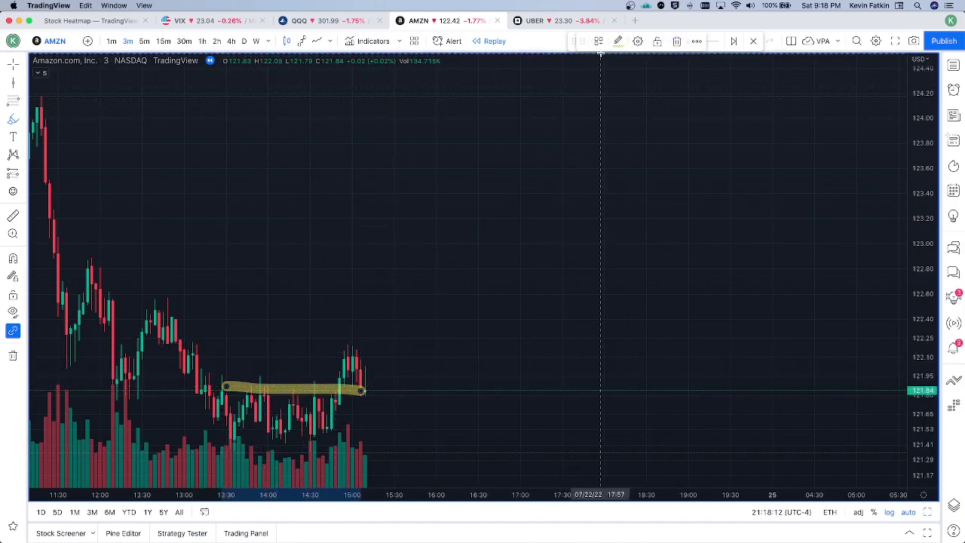
{"action": "left_click", "coordinate": [494, 41]}
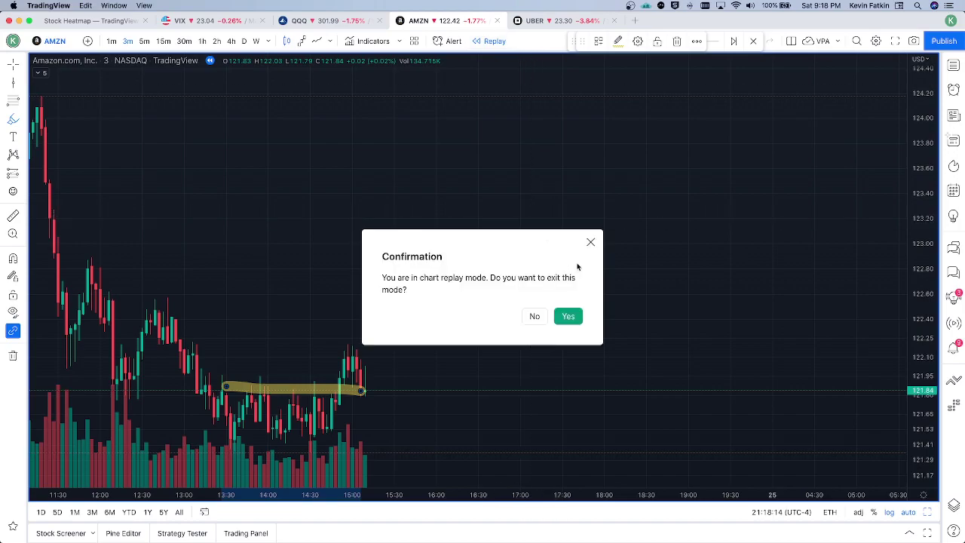
{"action": "left_click", "coordinate": [540, 322]}
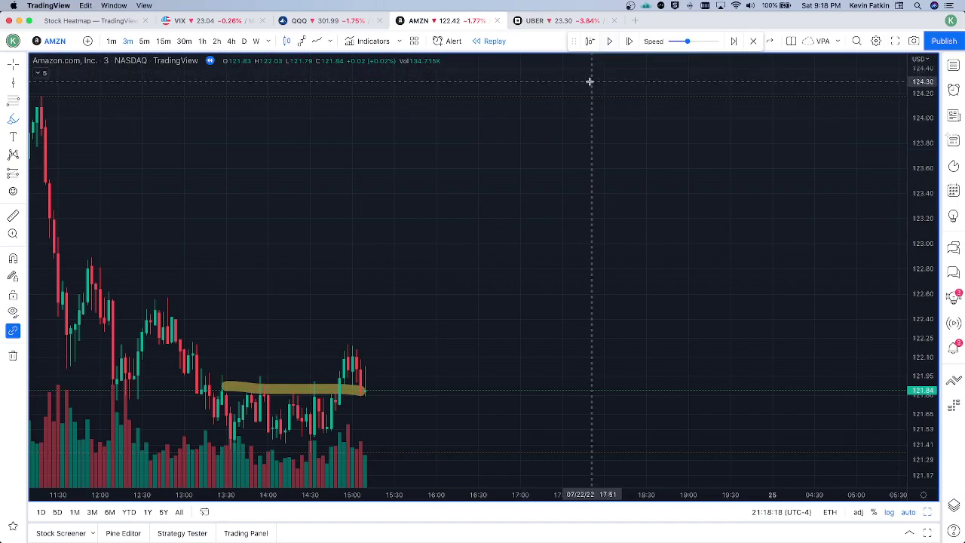
Advance the AMZN replay to about 15:33 and check the market net flow chart in Chrome before returning to TradingView.
{"action": "left_click", "coordinate": [610, 43]}
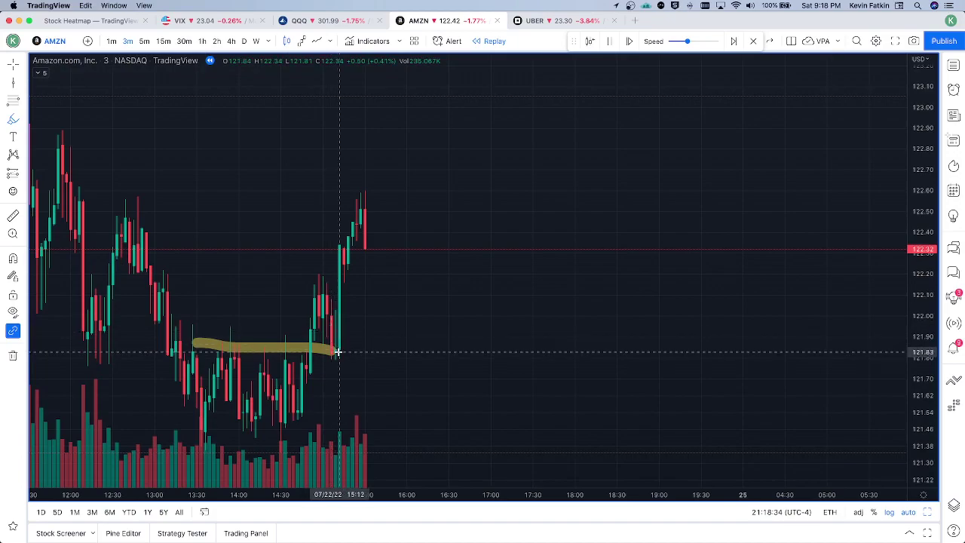
{"action": "left_click", "coordinate": [609, 41]}
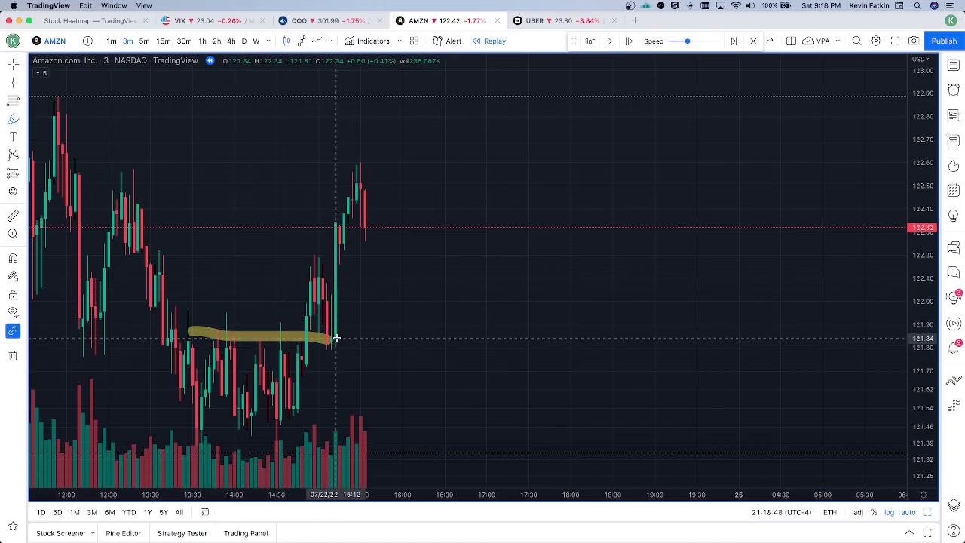
{"action": "key", "text": "super+Tab"}
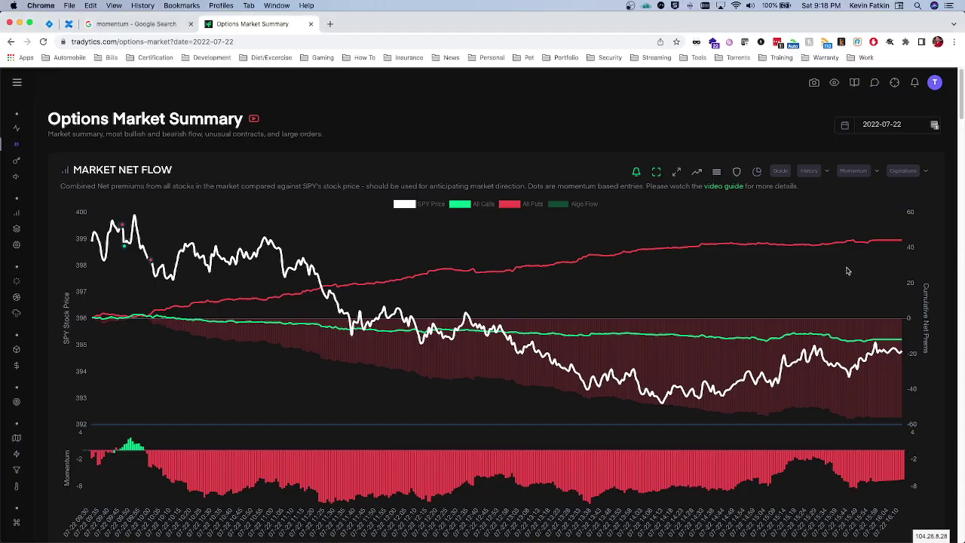
{"action": "left_click", "coordinate": [739, 253]}
{"action": "key", "text": "super+Tab"}
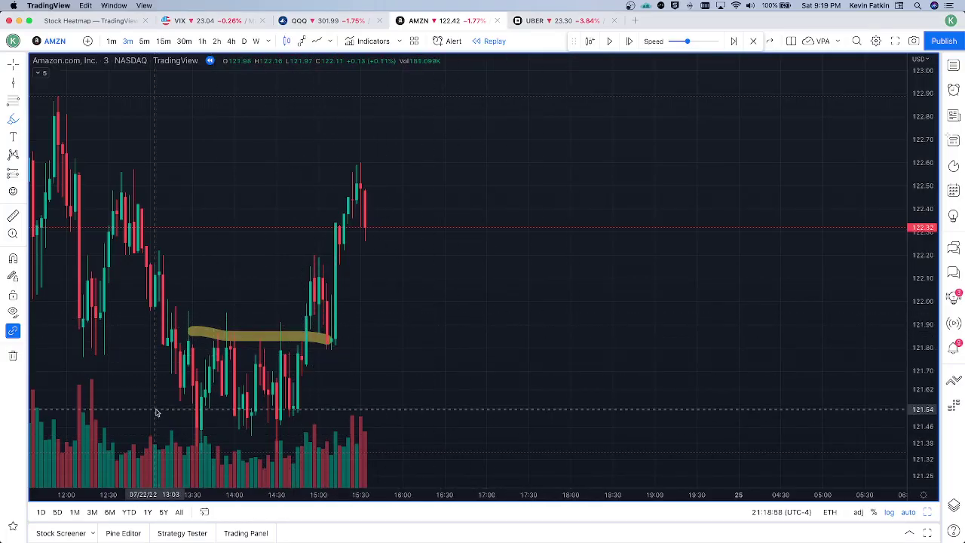
Highlight the support lows near 121.45, the high near 122.60 and the pullback support near 122.20 in the AMZN replay, removing the earlier marks.
{"action": "left_click_drag", "start_coordinate": [167, 416], "coordinate": [327, 434]}
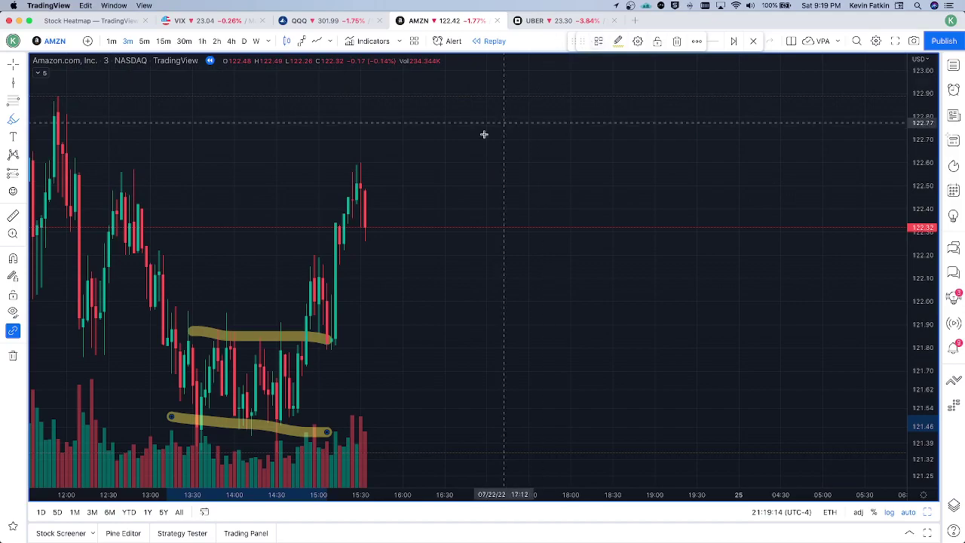
{"action": "mouse_move", "coordinate": [343, 162]}
{"action": "left_mouse_down"}
{"action": "mouse_move", "coordinate": [355, 224]}
{"action": "mouse_move", "coordinate": [366, 172]}
{"action": "mouse_move", "coordinate": [344, 155]}
{"action": "left_mouse_up"}
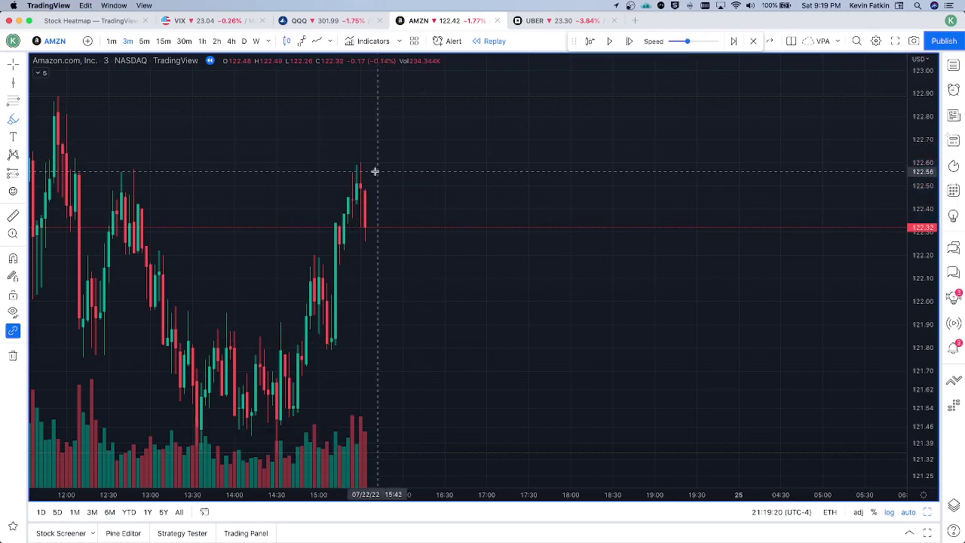
{"action": "mouse_move", "coordinate": [344, 161]}
{"action": "left_mouse_down"}
{"action": "mouse_move", "coordinate": [343, 220]}
{"action": "mouse_move", "coordinate": [368, 197]}
{"action": "mouse_move", "coordinate": [356, 166]}
{"action": "left_mouse_up"}
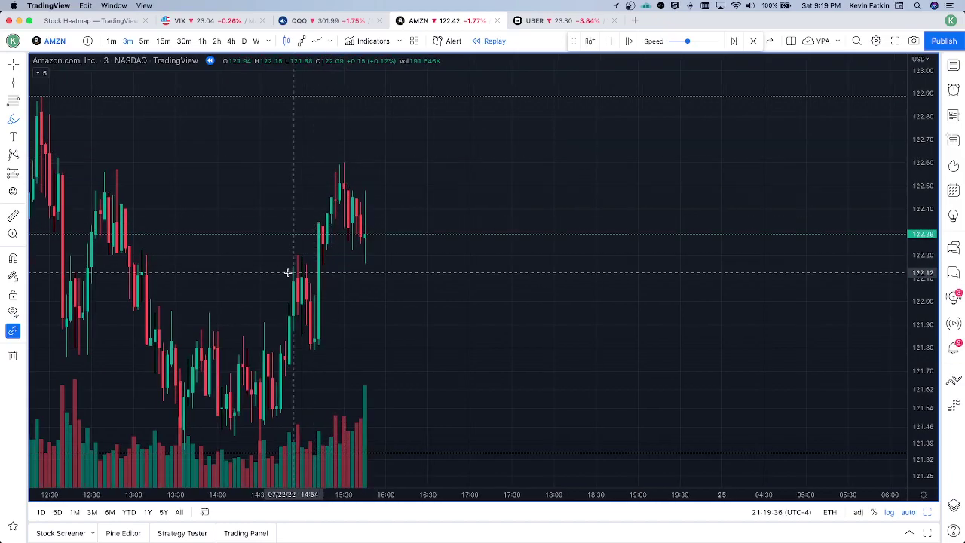
{"action": "left_click_drag", "start_coordinate": [279, 253], "coordinate": [381, 258]}
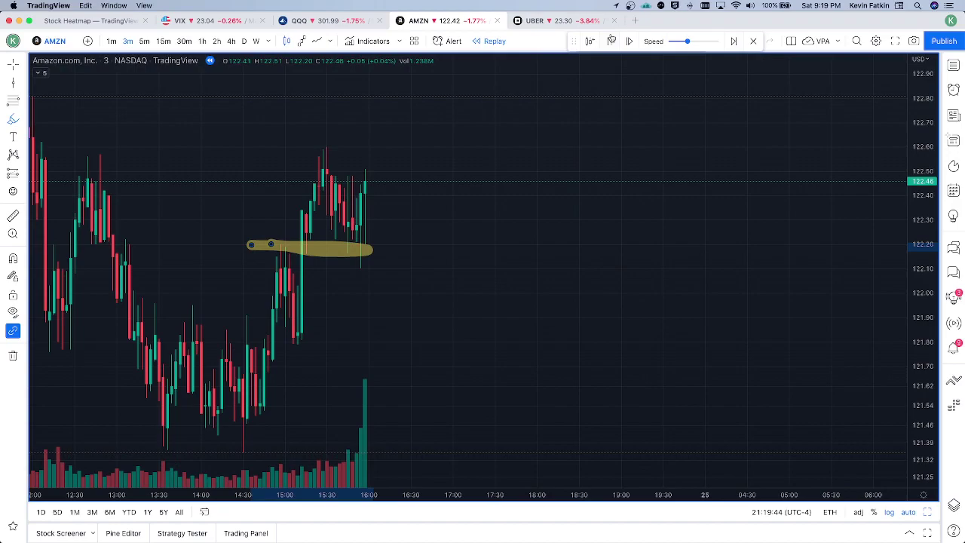
Finish the AMZN replay at 16:00, delete the remaining support highlight and exit replay mode.
{"action": "left_click", "coordinate": [608, 41]}
{"action": "scroll", "coordinate": [406, 220], "scroll_direction": "down", "scroll_amount": 2}
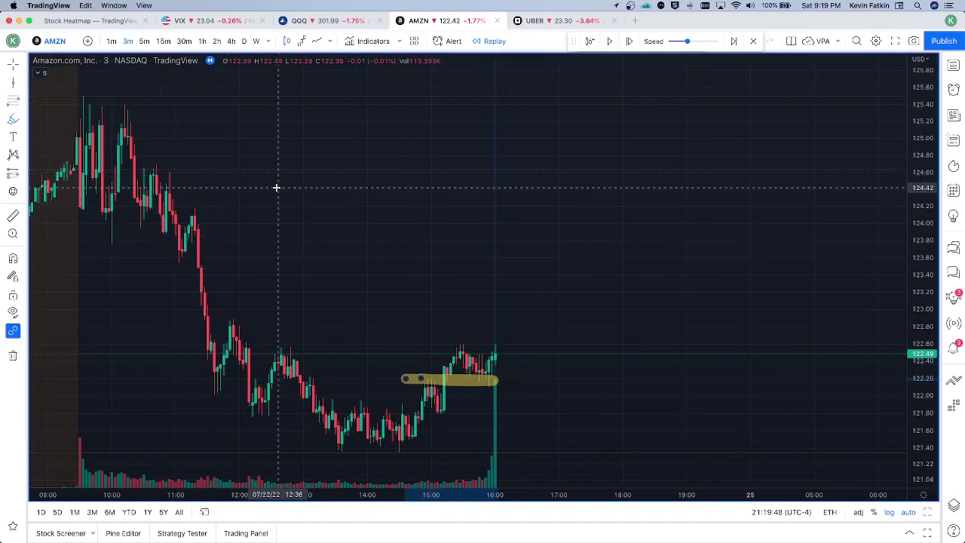
{"action": "key", "text": "Delete"}
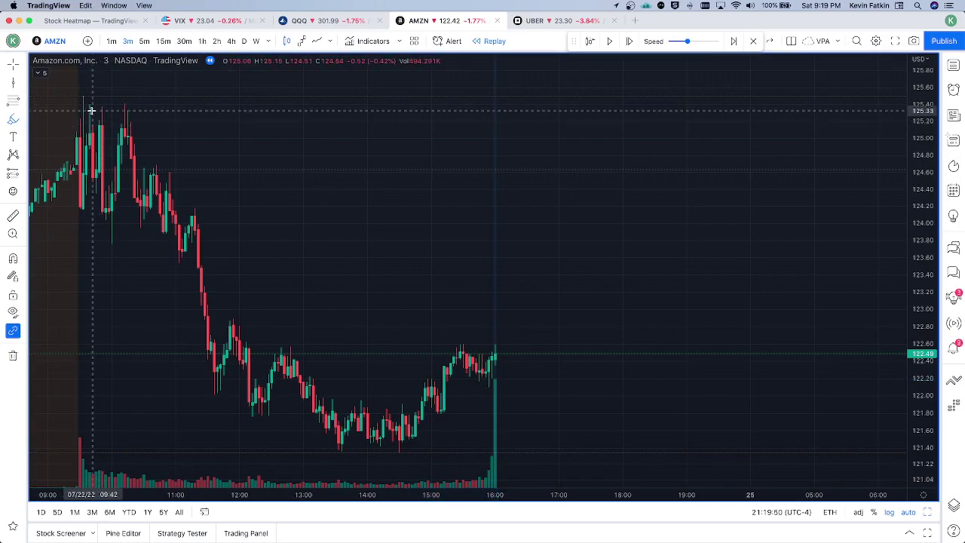
{"action": "left_click", "coordinate": [753, 41]}
{"action": "left_click", "coordinate": [579, 321]}
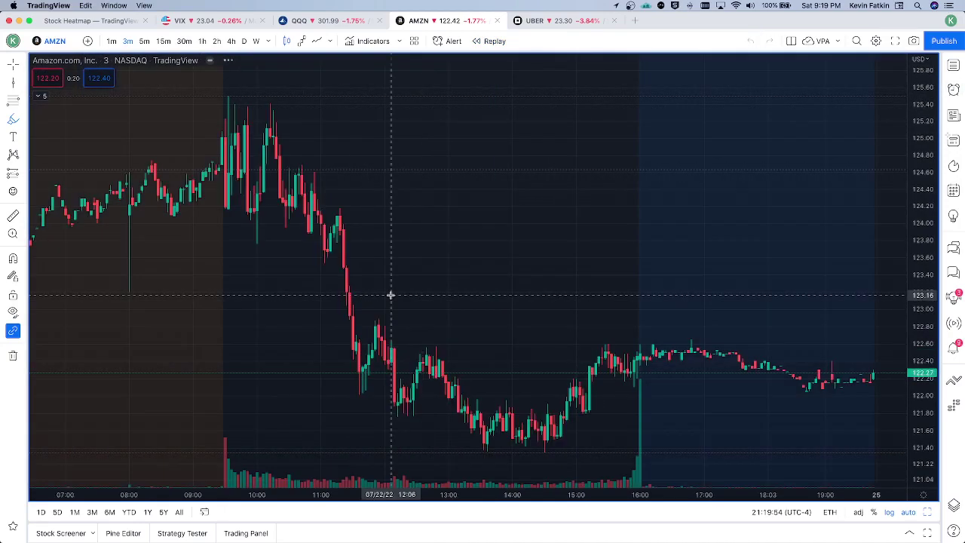
Highlight the morning range near 125.35 and 124.00 plus the lower highs near 124.63 and 123.95, undoing all the marks.
{"action": "left_click_drag", "start_coordinate": [71, 109], "coordinate": [156, 114]}
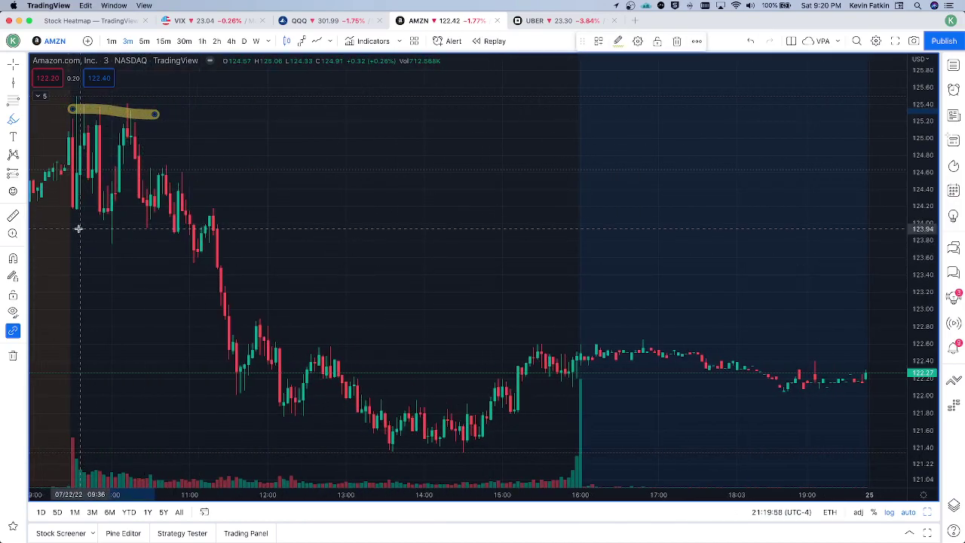
{"action": "left_click_drag", "start_coordinate": [73, 222], "coordinate": [153, 223]}
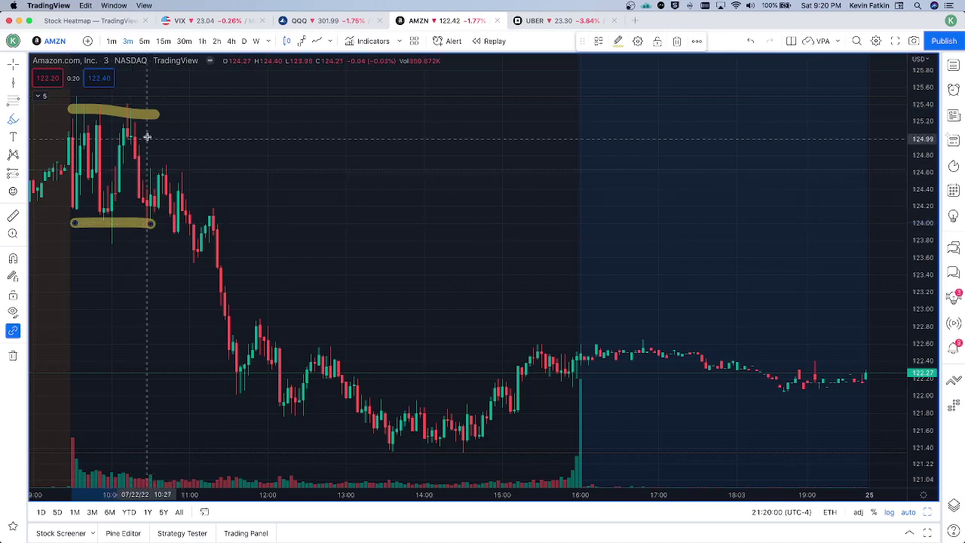
{"action": "left_click_drag", "start_coordinate": [149, 166], "coordinate": [182, 169]}
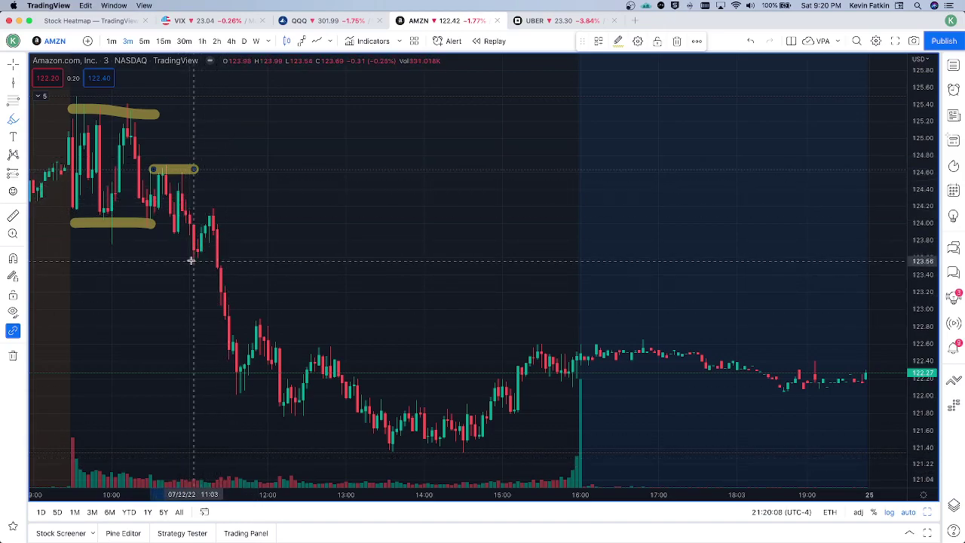
{"action": "left_click_drag", "start_coordinate": [209, 226], "coordinate": [232, 226]}
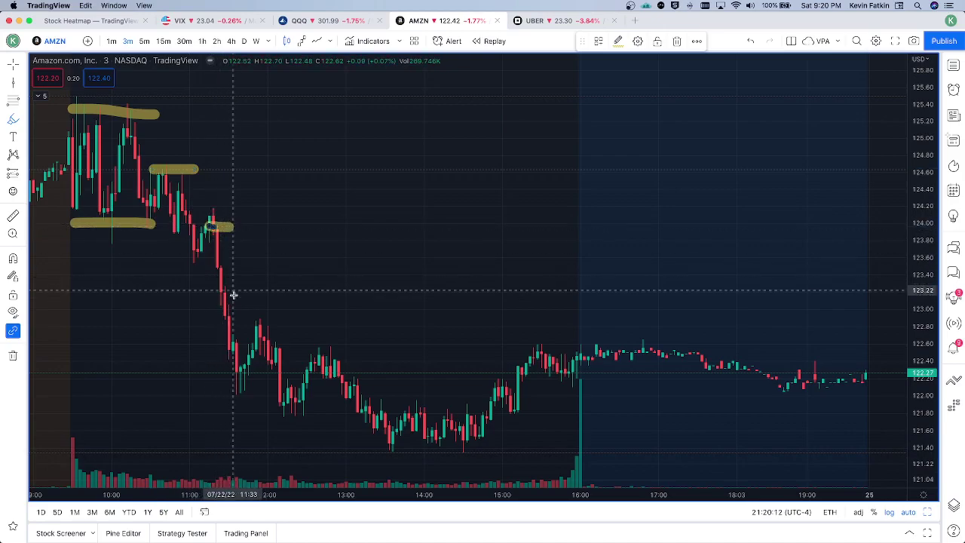
{"action": "key", "text": "super+z"}
{"action": "key", "text": "super+z"}
{"action": "key", "text": "super+z"}
{"action": "key", "text": "super+z"}
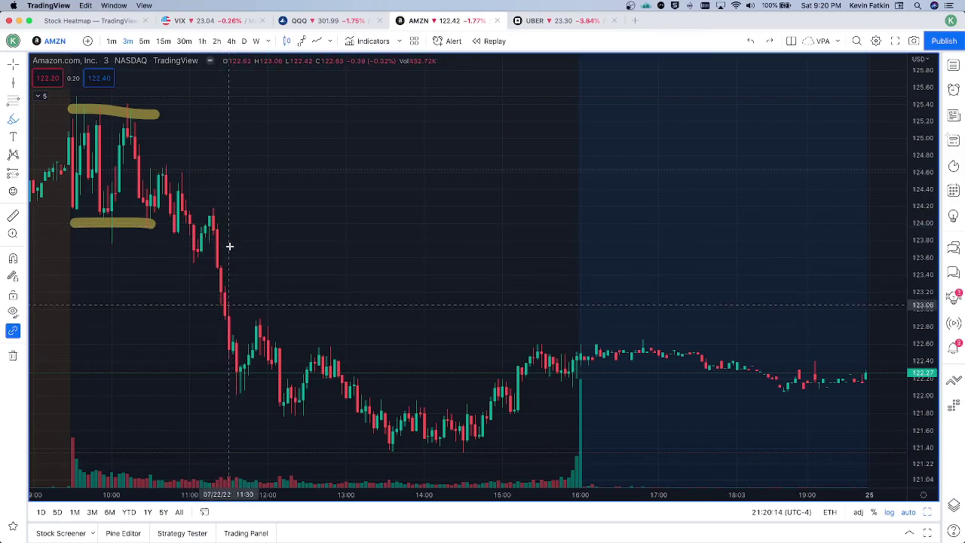
Highlight the decline after about 11:30, its low near 122.15 and the next drop around 12:00, undoing each mark.
{"action": "mouse_move", "coordinate": [229, 229]}
{"action": "left_mouse_down"}
{"action": "mouse_move", "coordinate": [245, 343]}
{"action": "mouse_move", "coordinate": [226, 393]}
{"action": "mouse_move", "coordinate": [265, 383]}
{"action": "mouse_move", "coordinate": [246, 370]}
{"action": "left_mouse_up"}
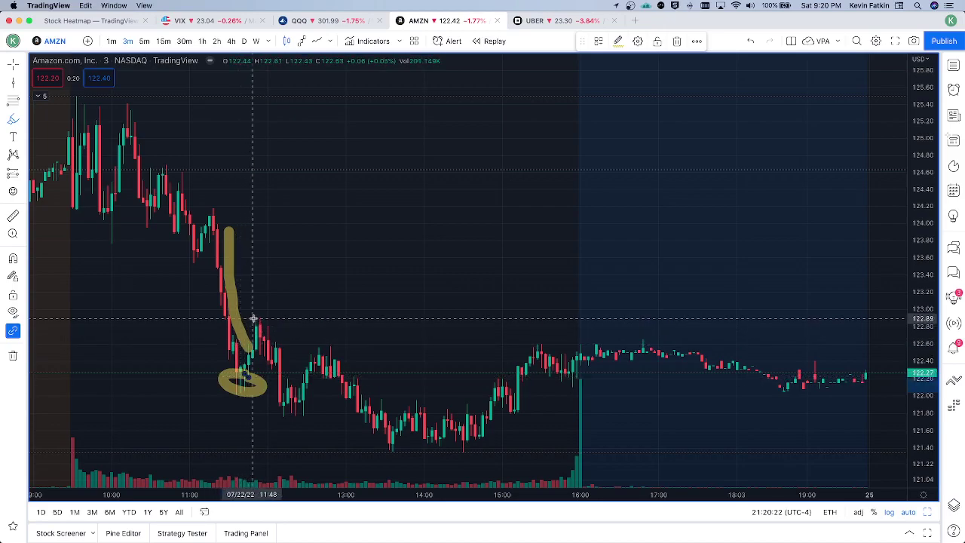
{"action": "key", "text": "super+z"}
{"action": "key", "text": "super+z"}
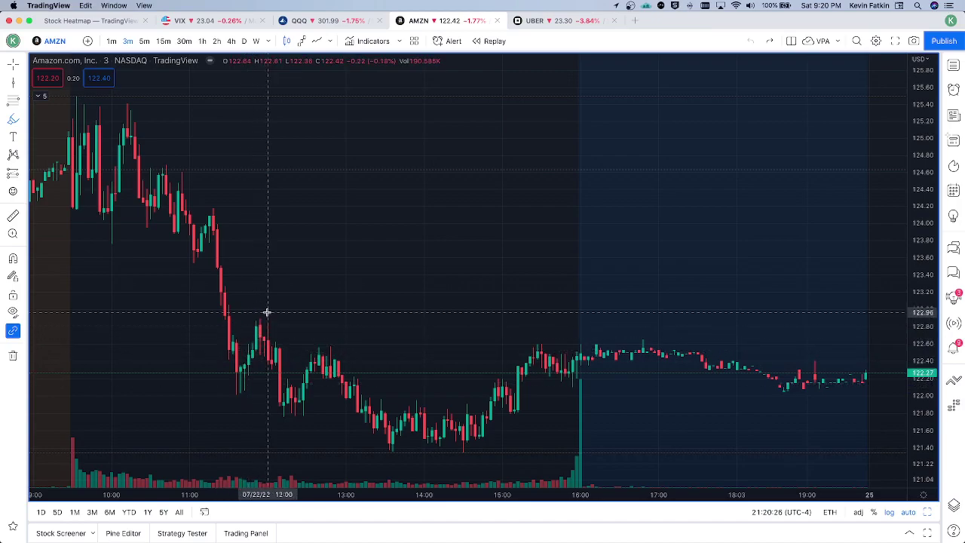
{"action": "left_click_drag", "start_coordinate": [258, 364], "coordinate": [275, 409]}
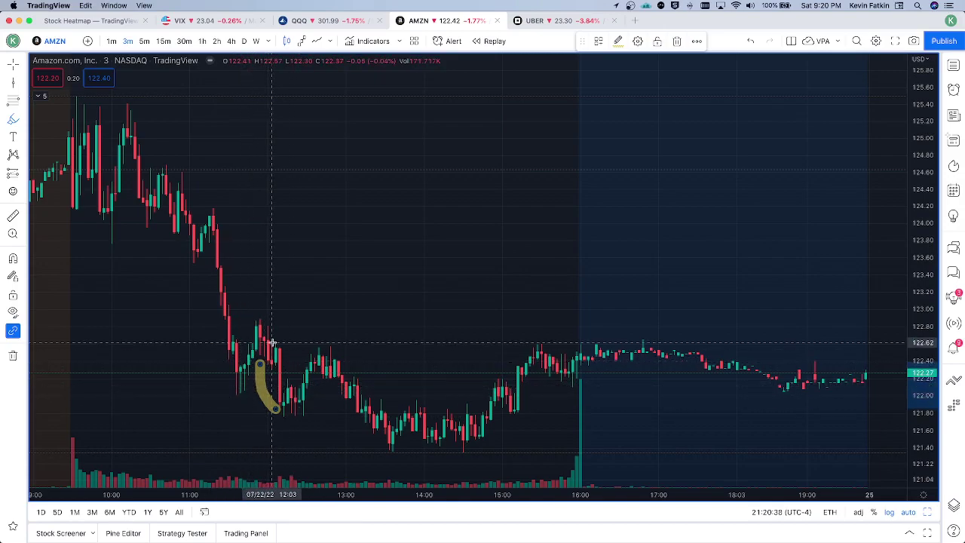
{"action": "key", "text": "super+z"}
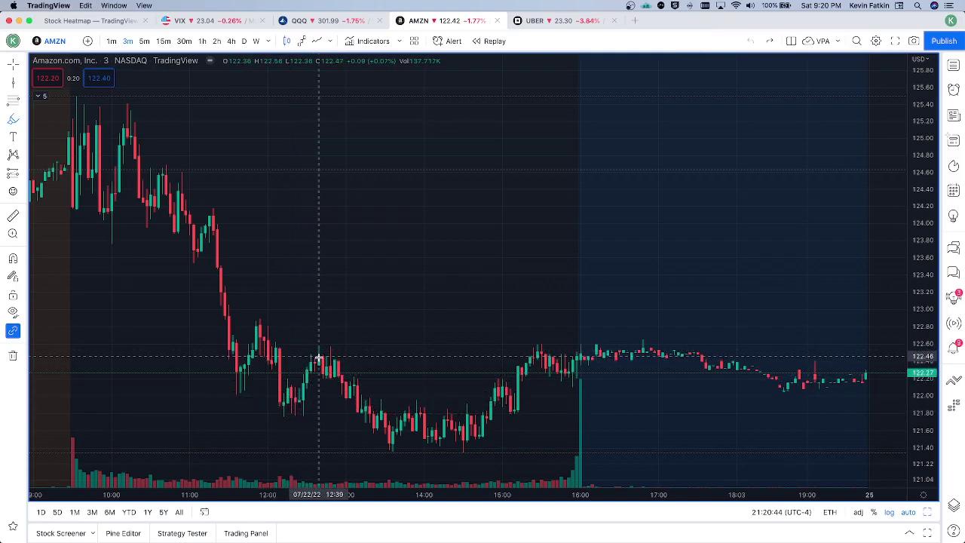
Highlight both sides of the descending channel from about 12:45 to 13:50 and the support near 121.40, undoing all the marks.
{"action": "left_click_drag", "start_coordinate": [356, 346], "coordinate": [407, 411]}
{"action": "left_click_drag", "start_coordinate": [327, 389], "coordinate": [392, 463]}
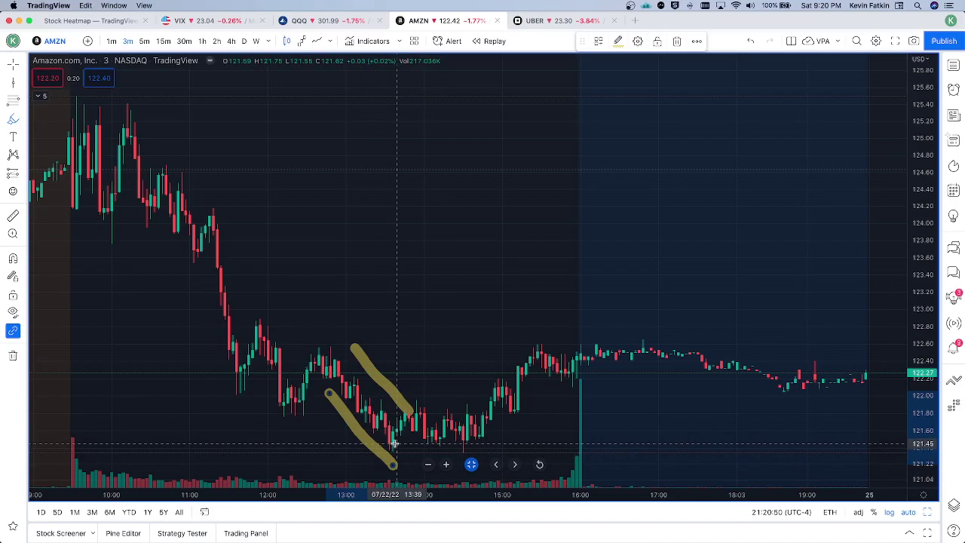
{"action": "left_click_drag", "start_coordinate": [396, 449], "coordinate": [498, 445]}
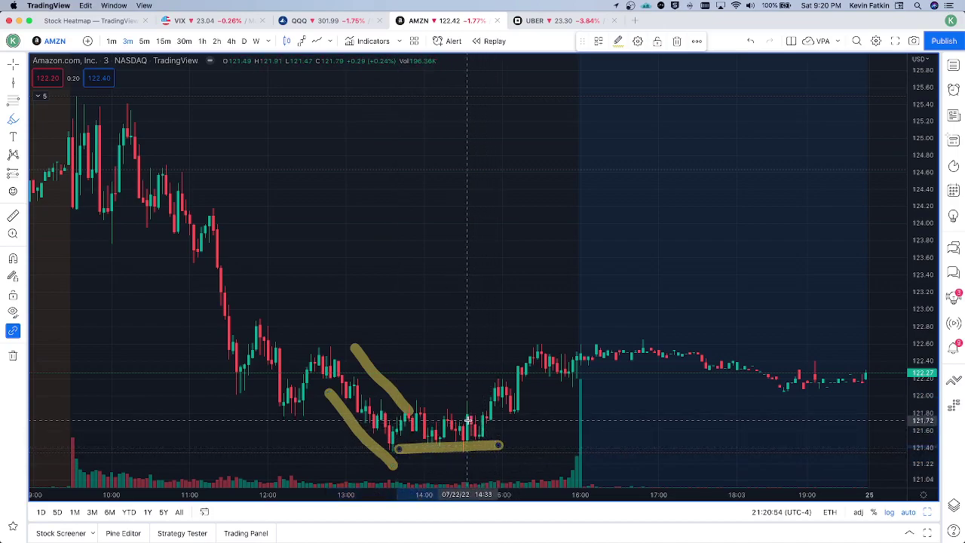
{"action": "key", "text": "super+z"}
{"action": "key", "text": "super+z"}
{"action": "key", "text": "super+z"}
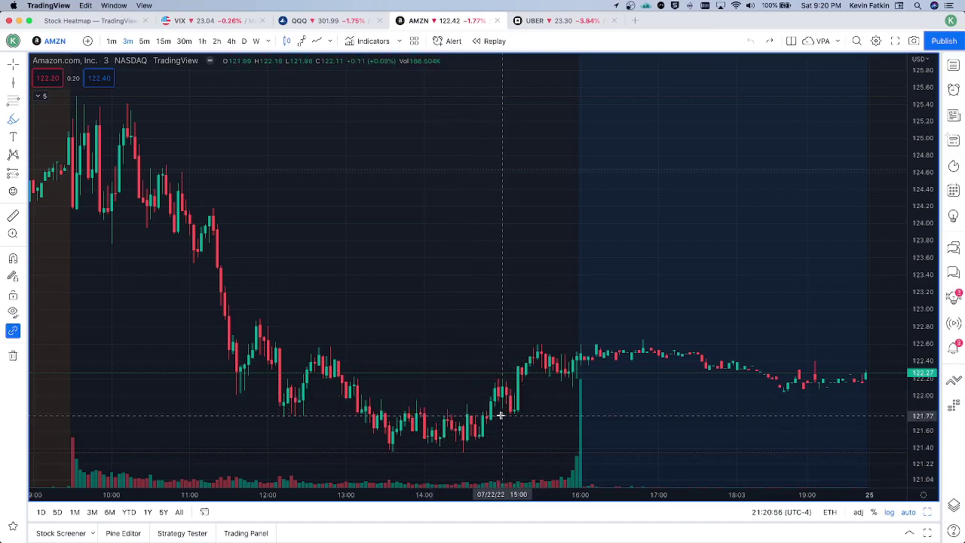
Highlight the former resistance near 121.80 from about 14:00 to 15:36 and the 122.20 high around 15:00, clearing the marks.
{"action": "left_click_drag", "start_coordinate": [413, 411], "coordinate": [552, 416]}
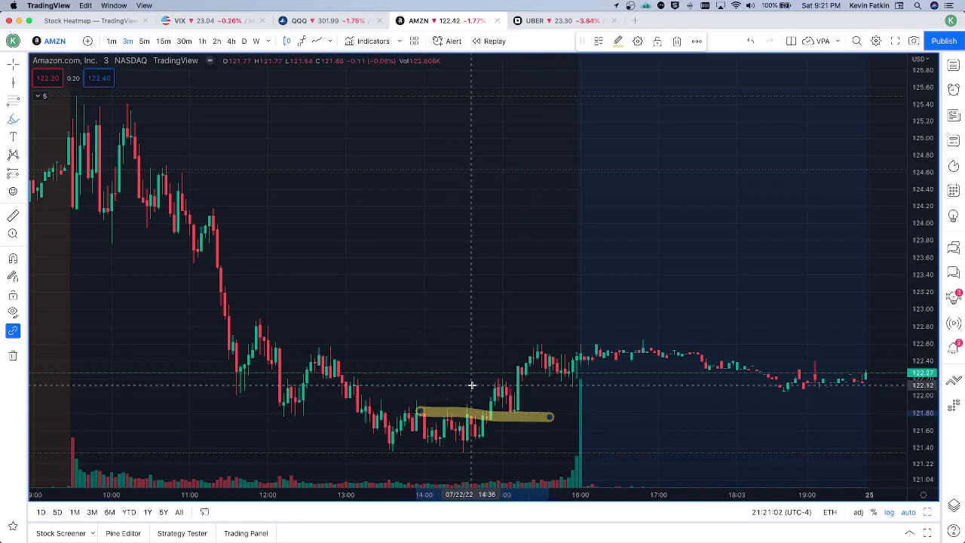
{"action": "left_click_drag", "start_coordinate": [471, 380], "coordinate": [510, 380]}
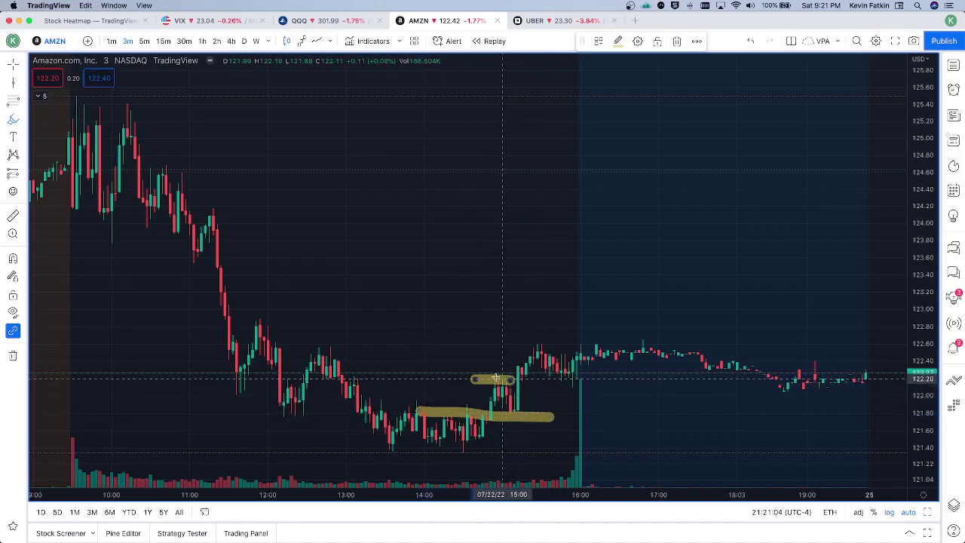
{"action": "left_click_drag", "start_coordinate": [350, 374], "coordinate": [491, 391]}
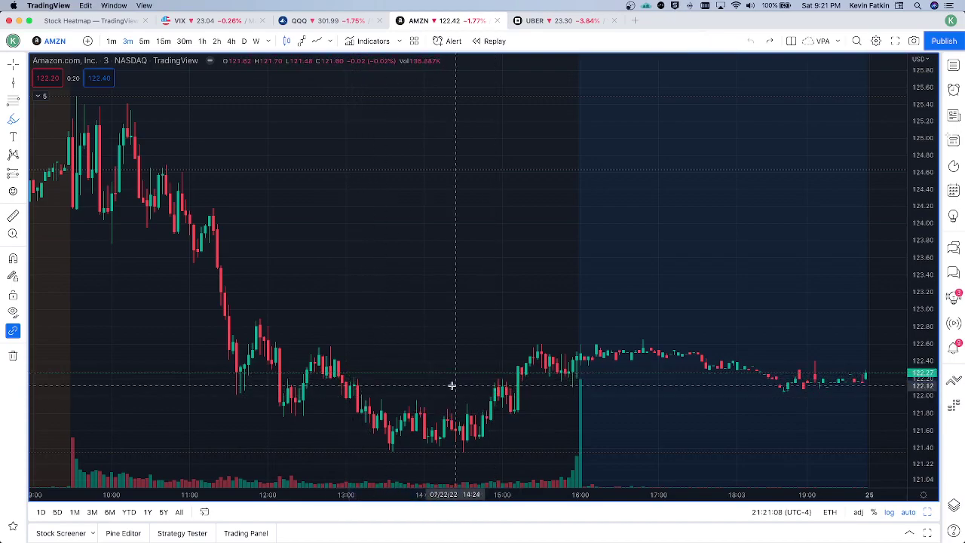
Highlight the 122.20 level from about 11:00 to 16:00 across its support and resistance touches, undoing the marks.
{"action": "left_click_drag", "start_coordinate": [283, 377], "coordinate": [515, 382]}
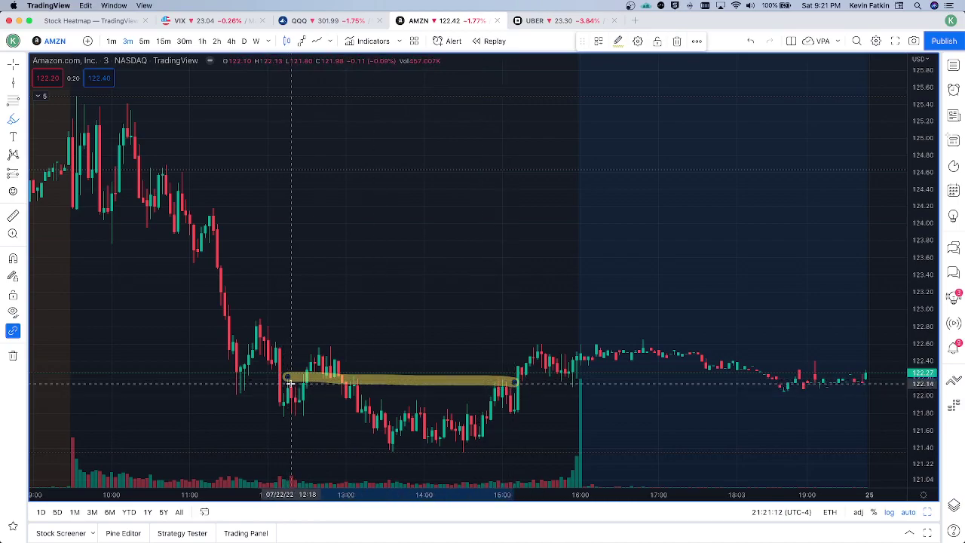
{"action": "mouse_move", "coordinate": [235, 375]}
{"action": "left_mouse_down"}
{"action": "mouse_move", "coordinate": [294, 377]}
{"action": "mouse_move", "coordinate": [188, 375]}
{"action": "left_mouse_up"}
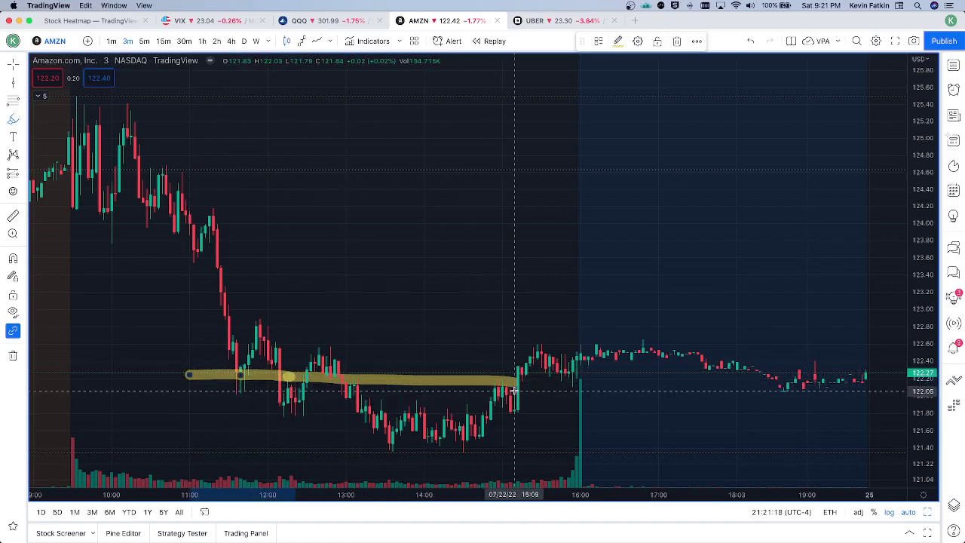
{"action": "left_click_drag", "start_coordinate": [516, 383], "coordinate": [575, 383]}
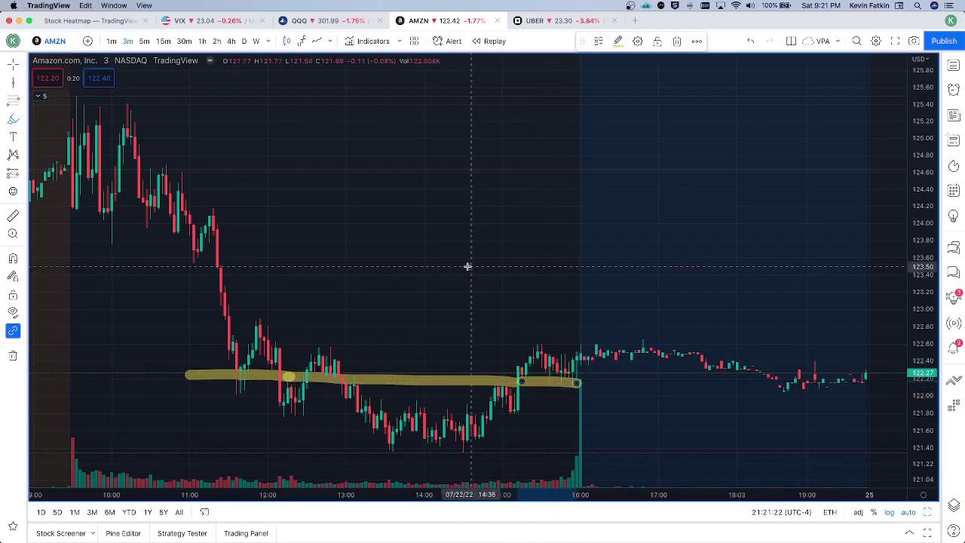
{"action": "key", "text": "super+z"}
{"action": "key", "text": "super+z"}
{"action": "key", "text": "super+z"}
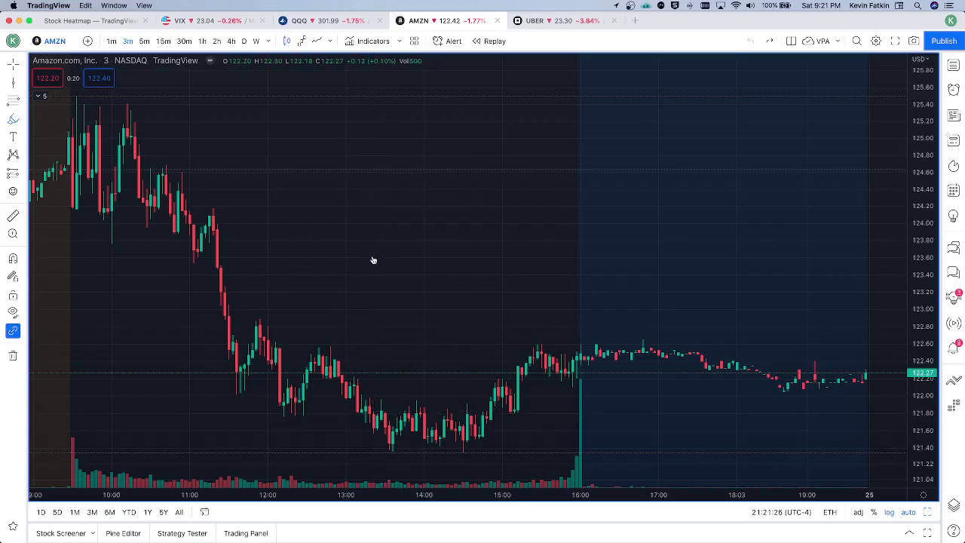
Switch to Chrome and load the Options Market Summary for 2022-07-20 to examine its market net flow.
{"action": "key", "text": "super+Tab"}
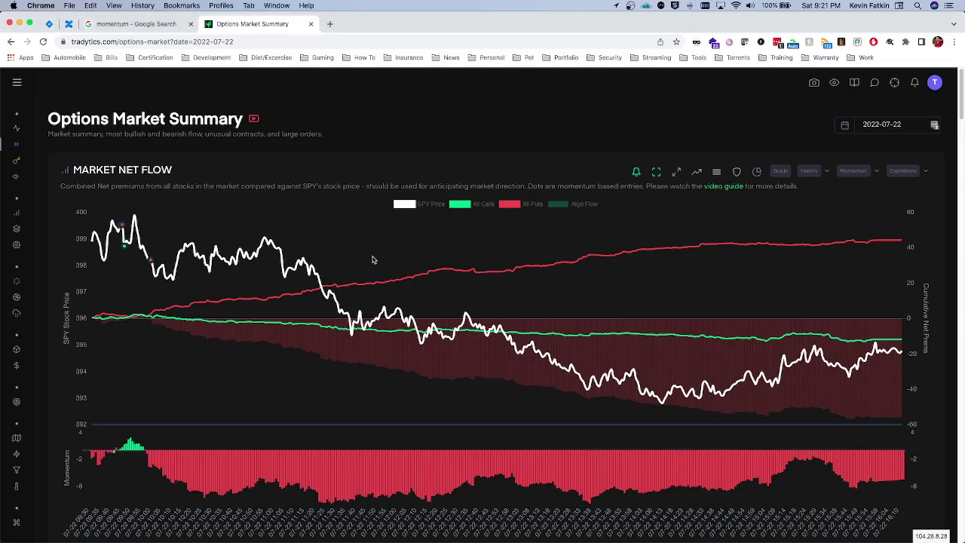
{"action": "left_click", "coordinate": [843, 126]}
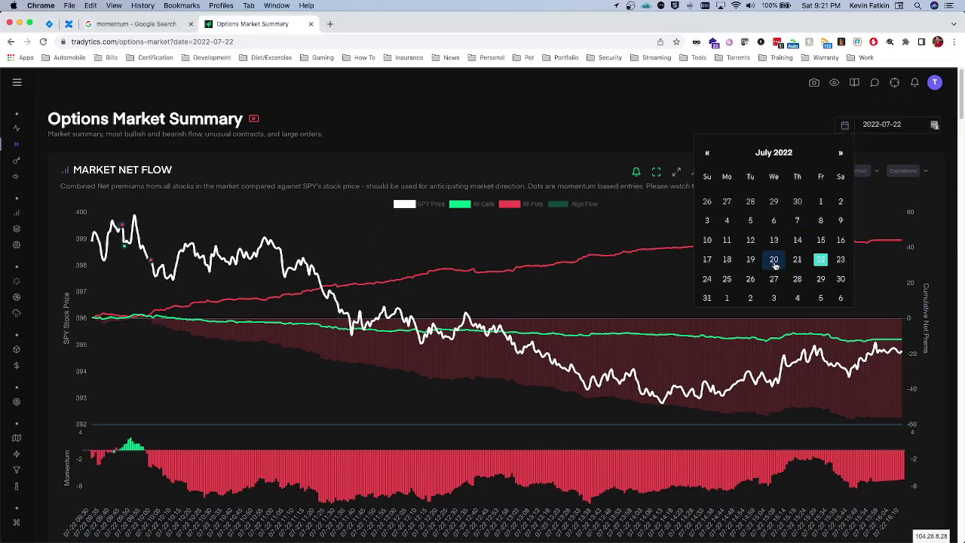
{"action": "left_click", "coordinate": [668, 138]}
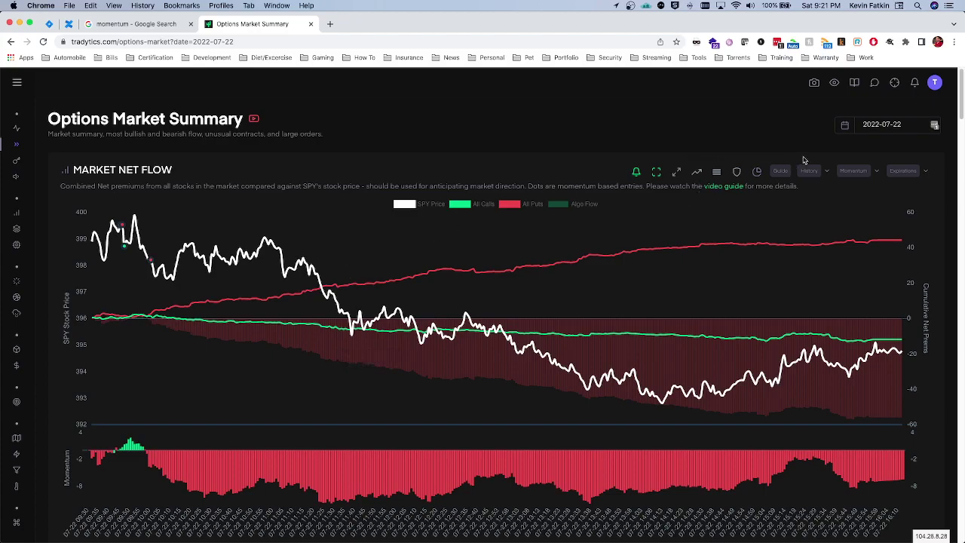
{"action": "left_click", "coordinate": [844, 126]}
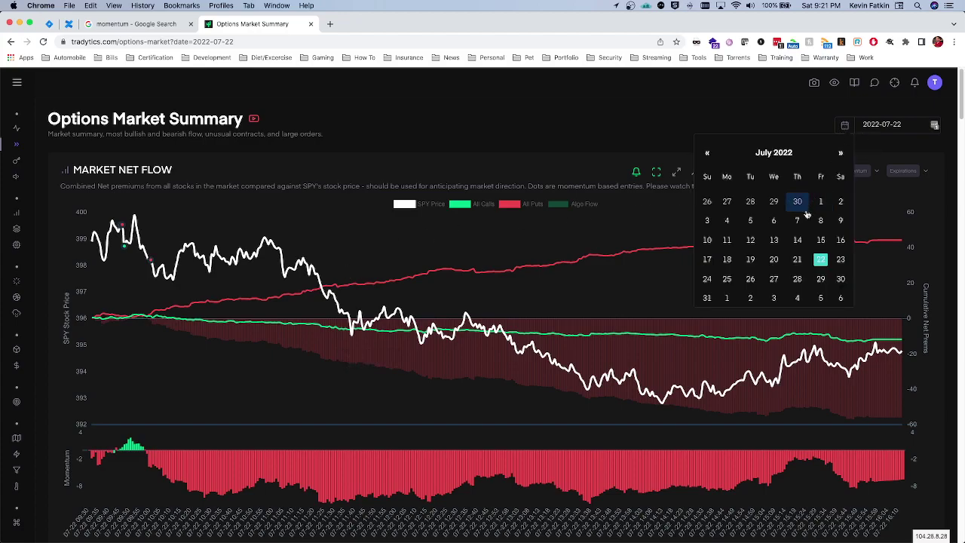
{"action": "left_click", "coordinate": [771, 260]}
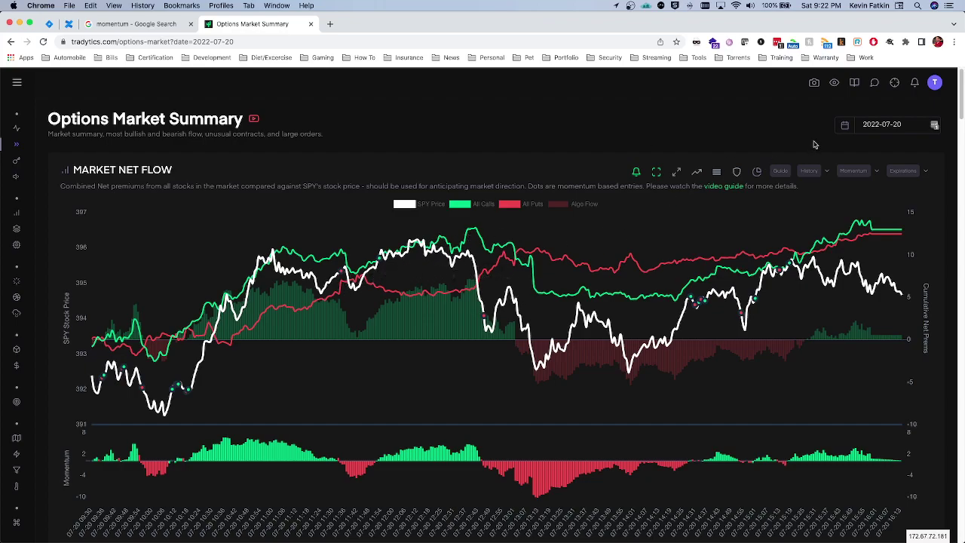
Open the date picker of the Options Market Summary.
{"action": "left_click", "coordinate": [847, 131]}
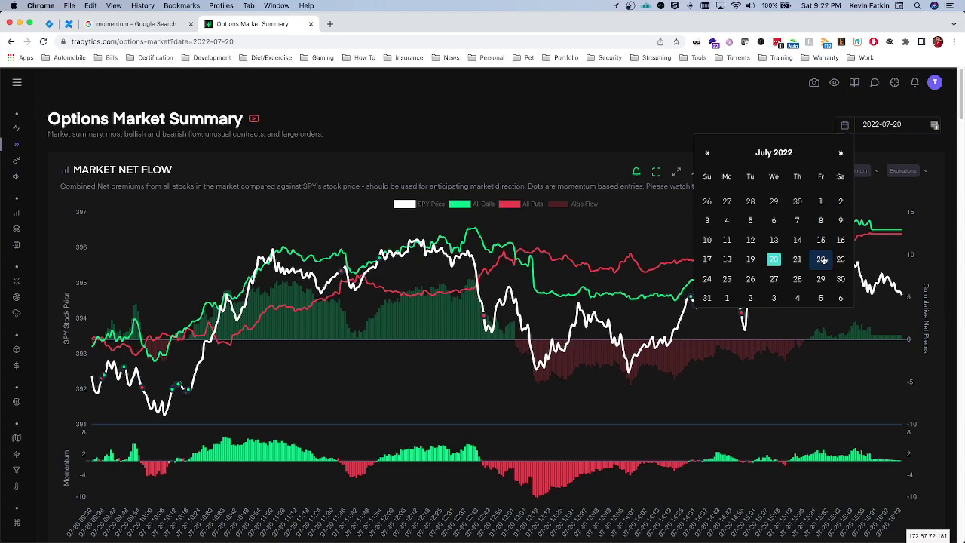